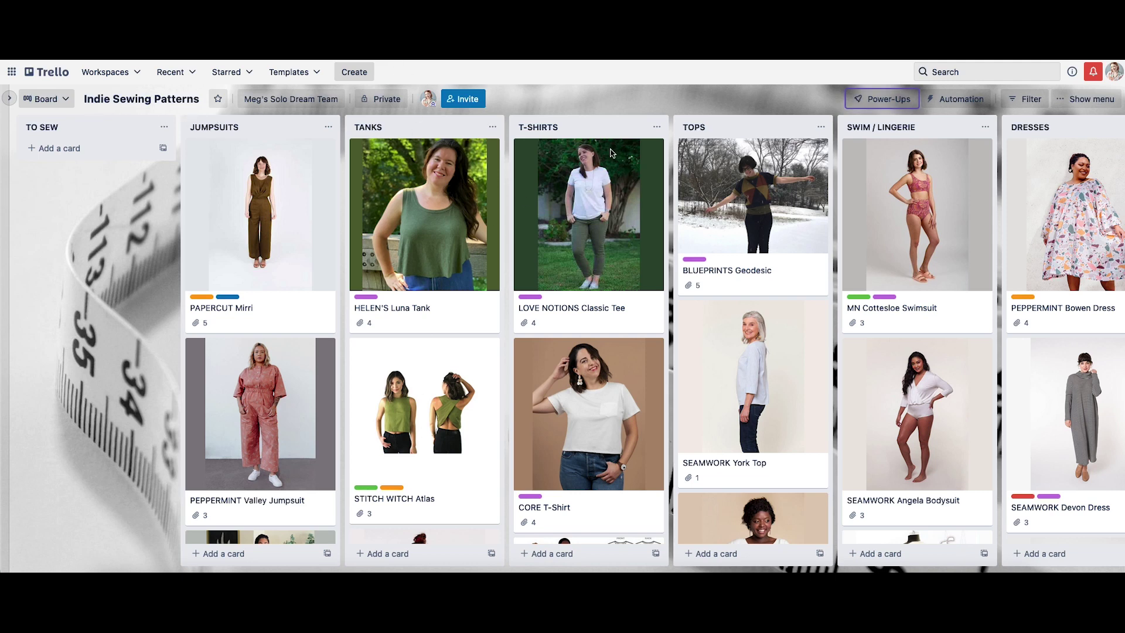
Look through the garment category lists on the Indie Sewing Patterns board, including the pattern cards in the Dresses list
scroll(636, 355, "right", 5)
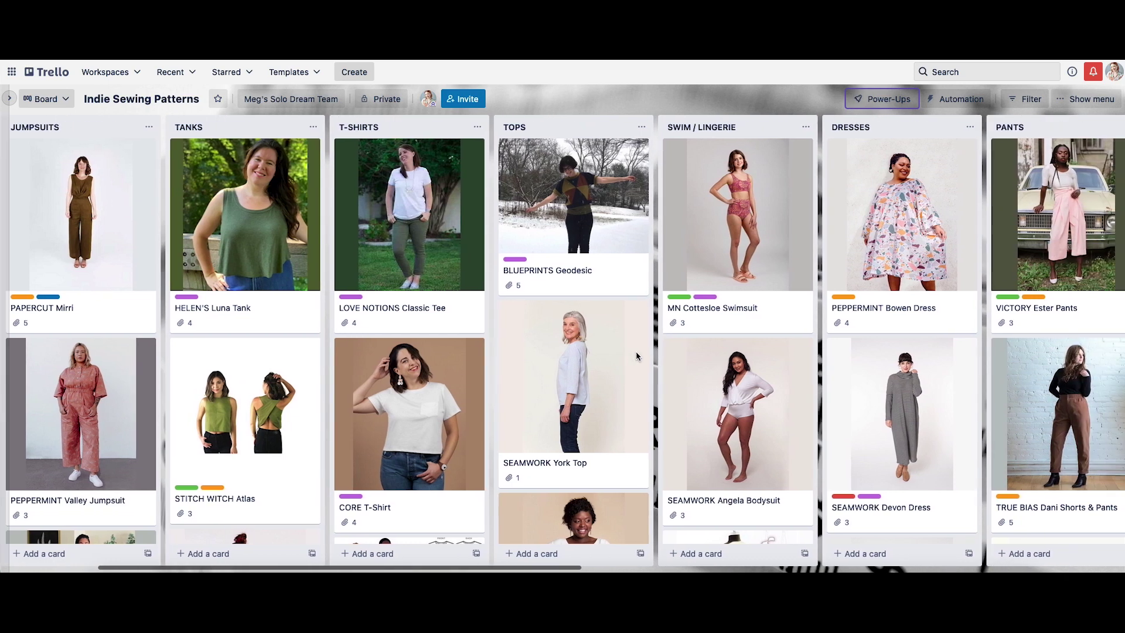
scroll(578, 345, "left", 3)
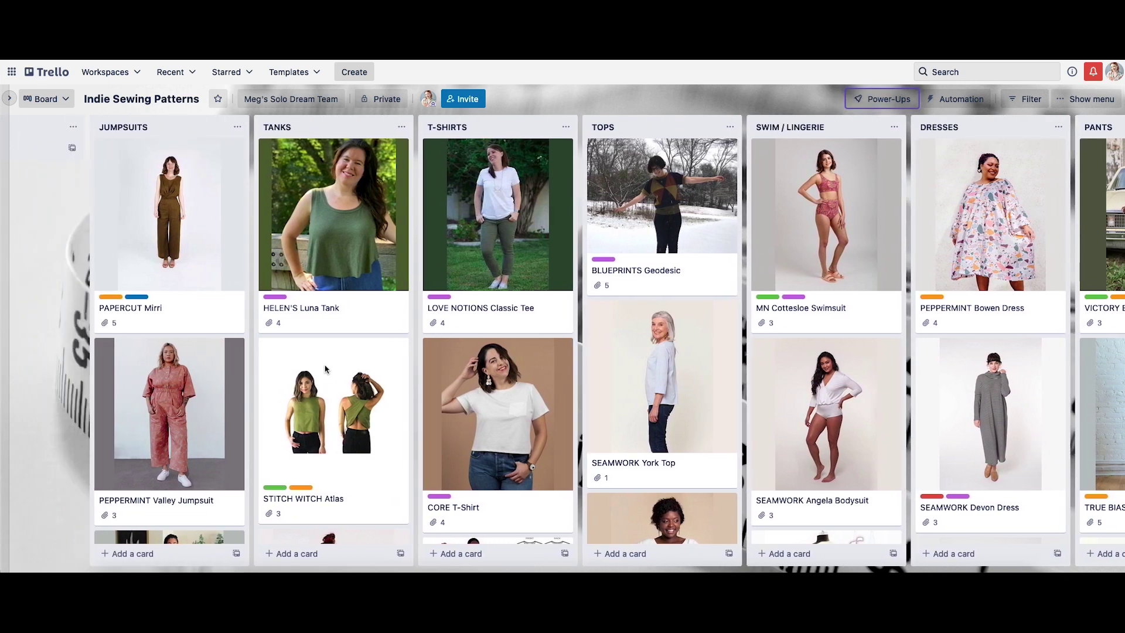
scroll(495, 384, "right", 7)
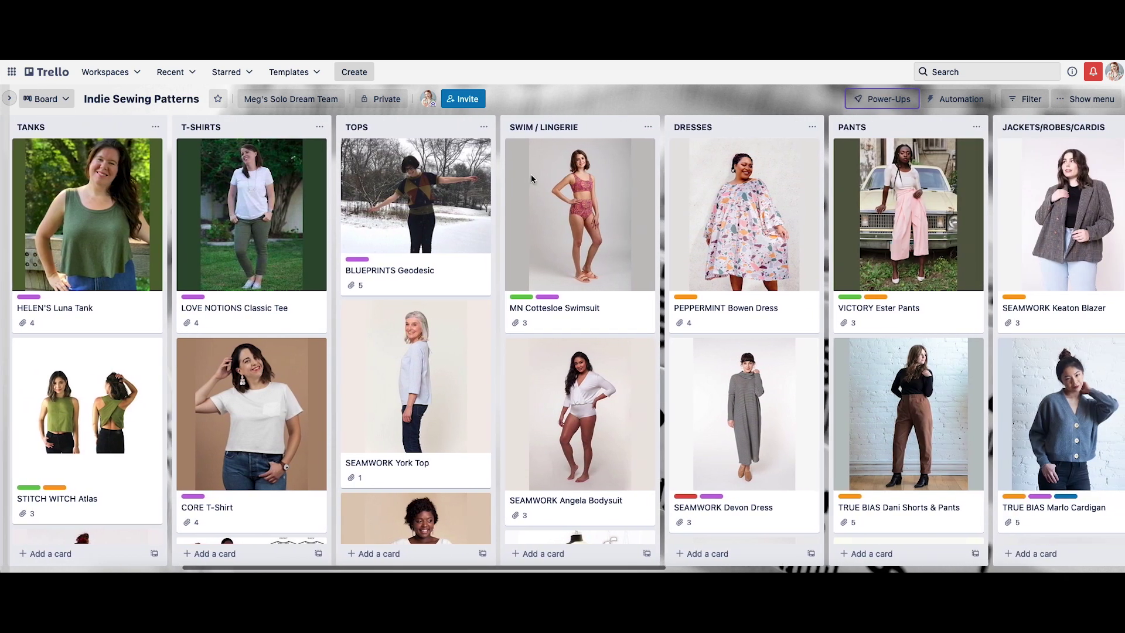
scroll(783, 310, "right", 2)
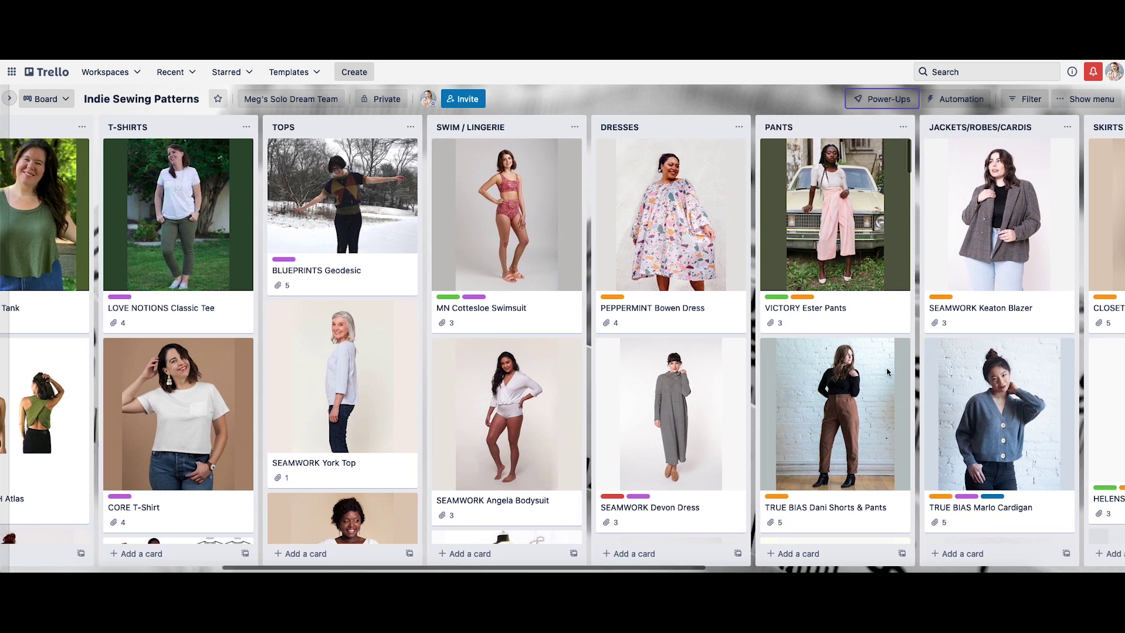
scroll(940, 388, "right", 8)
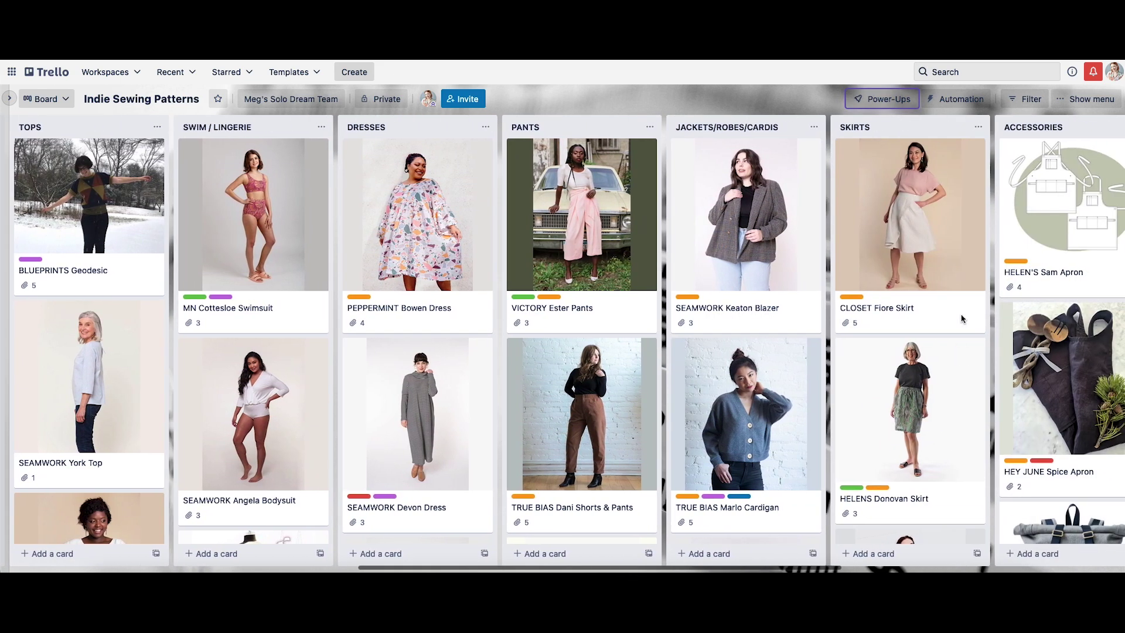
scroll(961, 318, "right", 1)
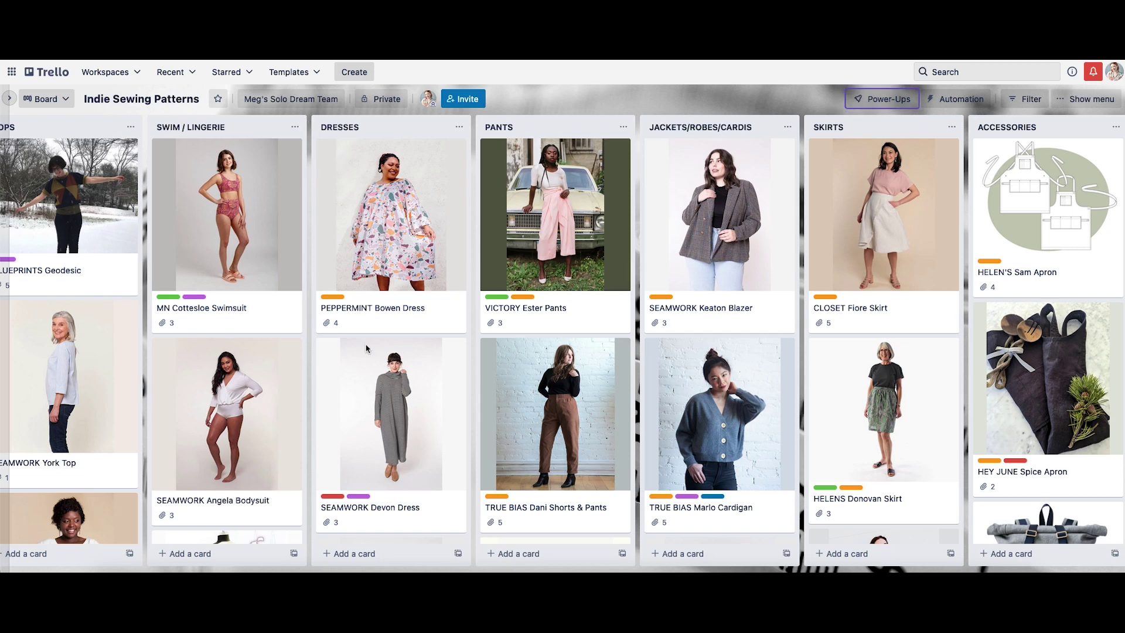
scroll(368, 194, "down", 6)
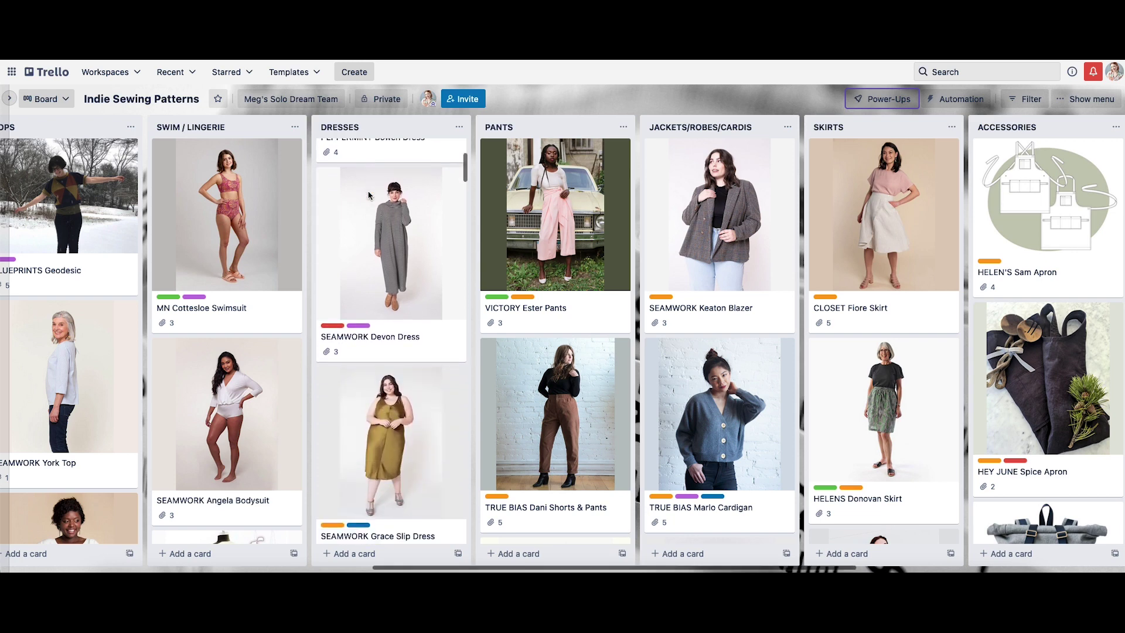
scroll(368, 194, "down", 2)
scroll(368, 194, "up", 3)
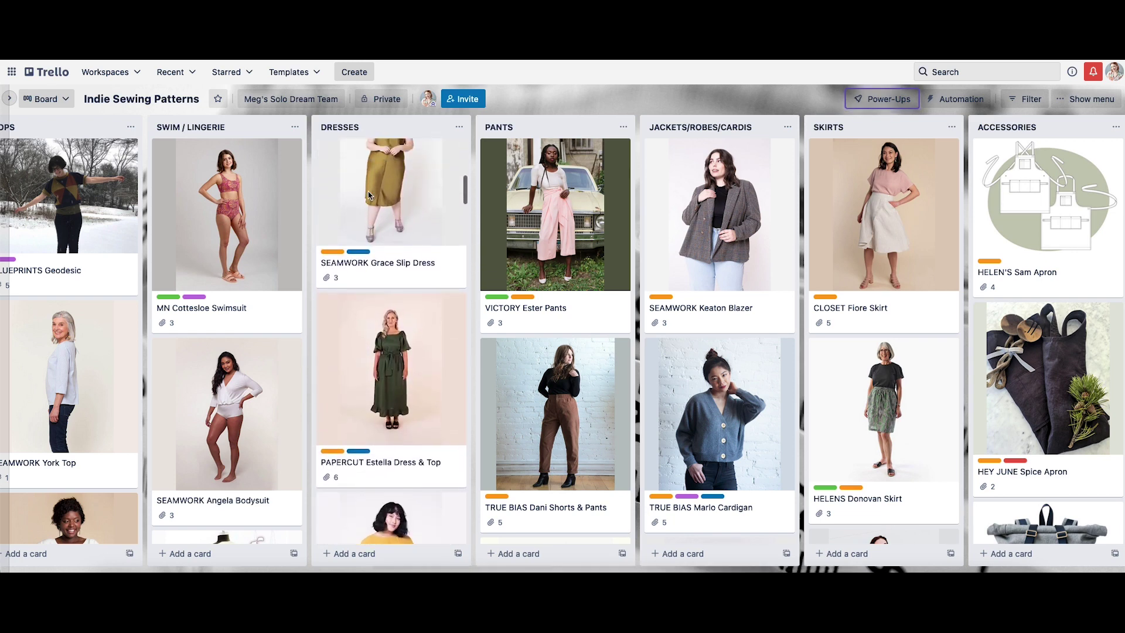
scroll(368, 194, "down", 3)
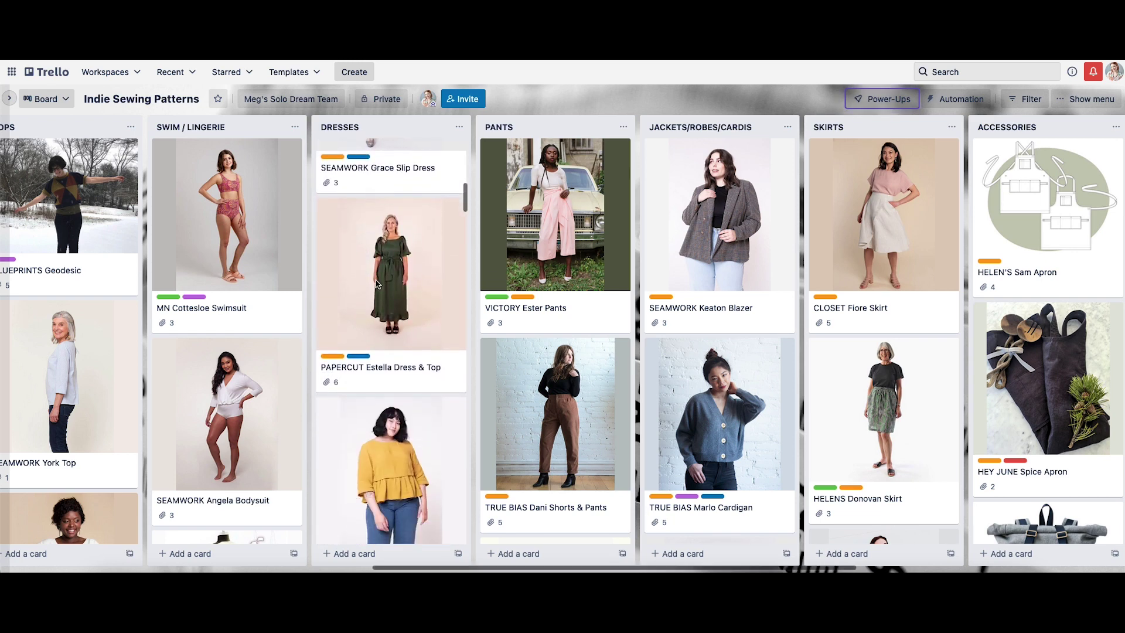
Open the PAPERCUT Estella Dress & Top card, review its labels and attachments, and close it
left_click(394, 271)
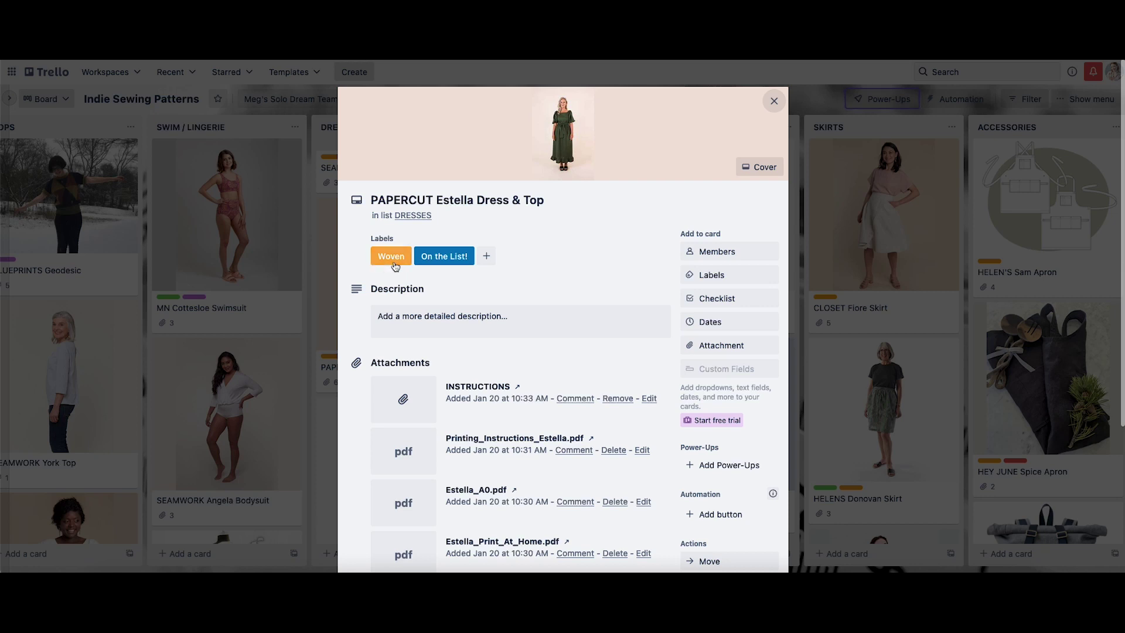
scroll(440, 276, "down", 2)
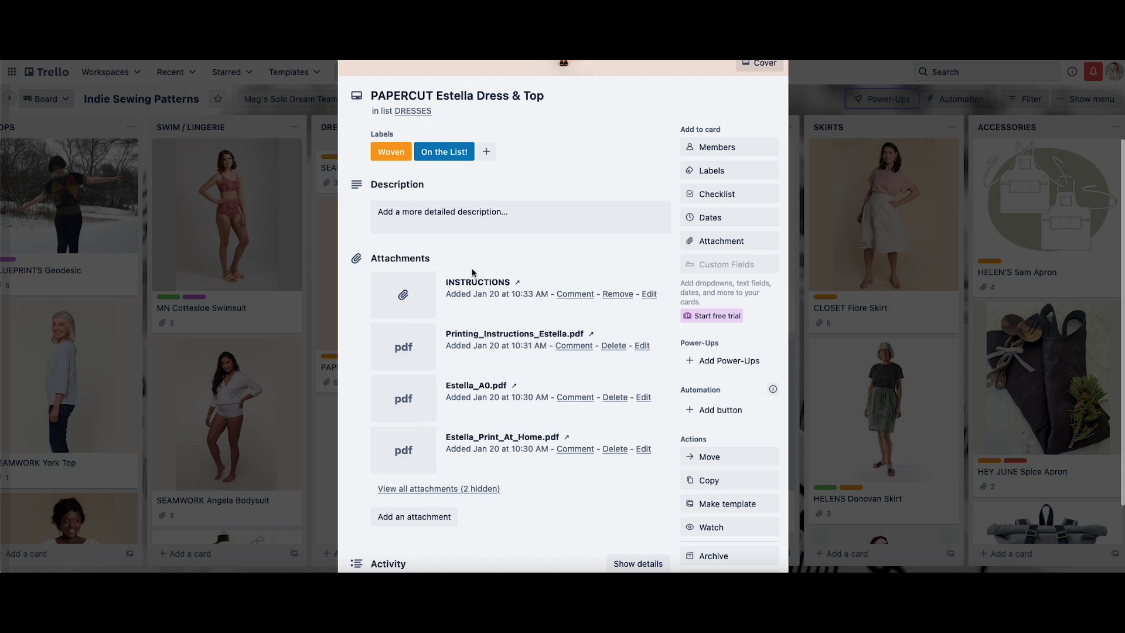
scroll(509, 471, "up", 2)
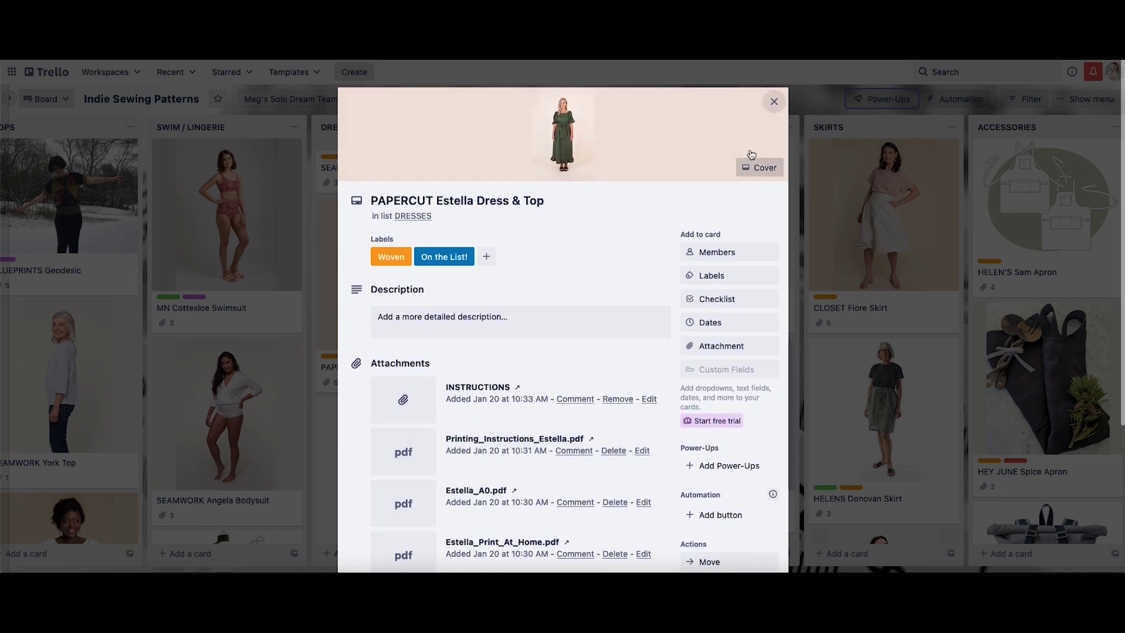
left_click(774, 103)
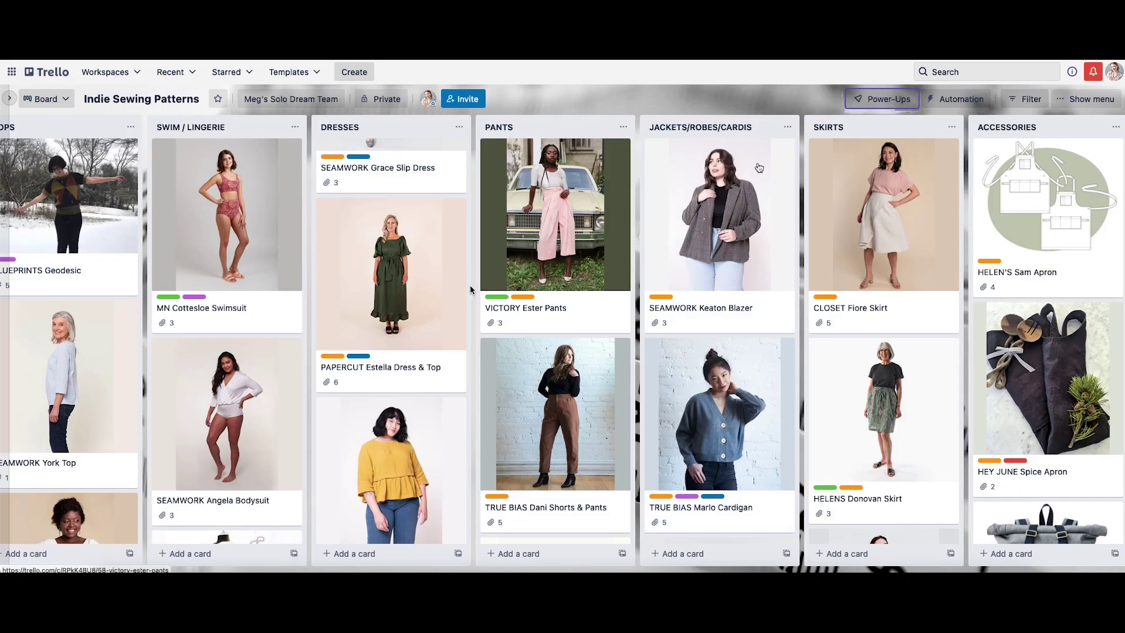
Show the label names on the card fronts and check the labels in the Dresses and Swim / Lingerie lists
left_click(350, 357)
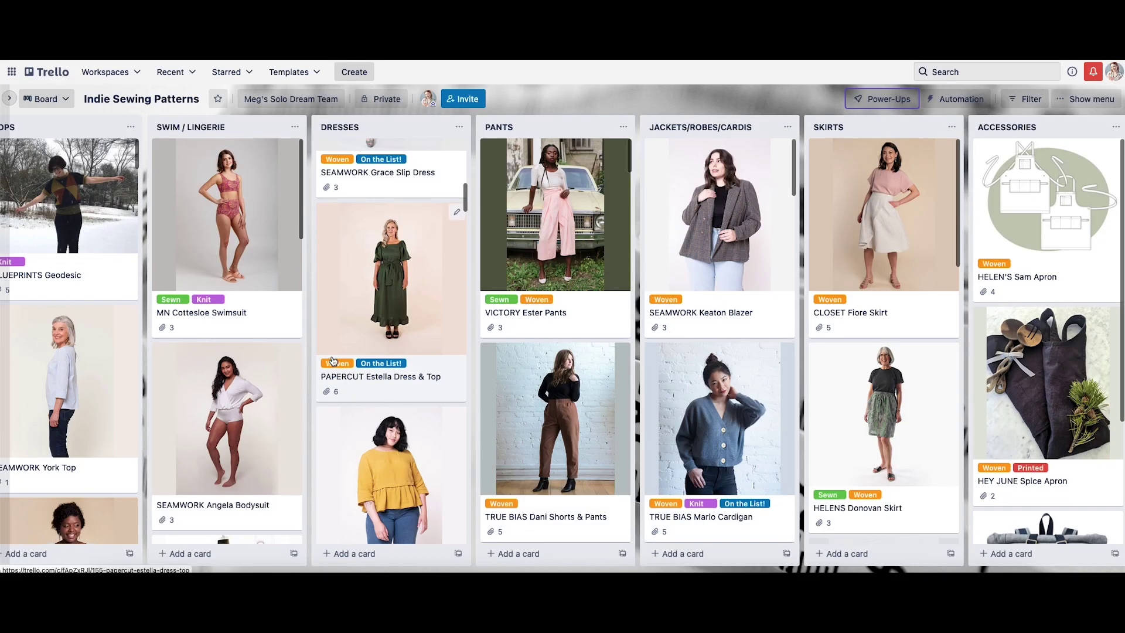
scroll(443, 259, "down", 3)
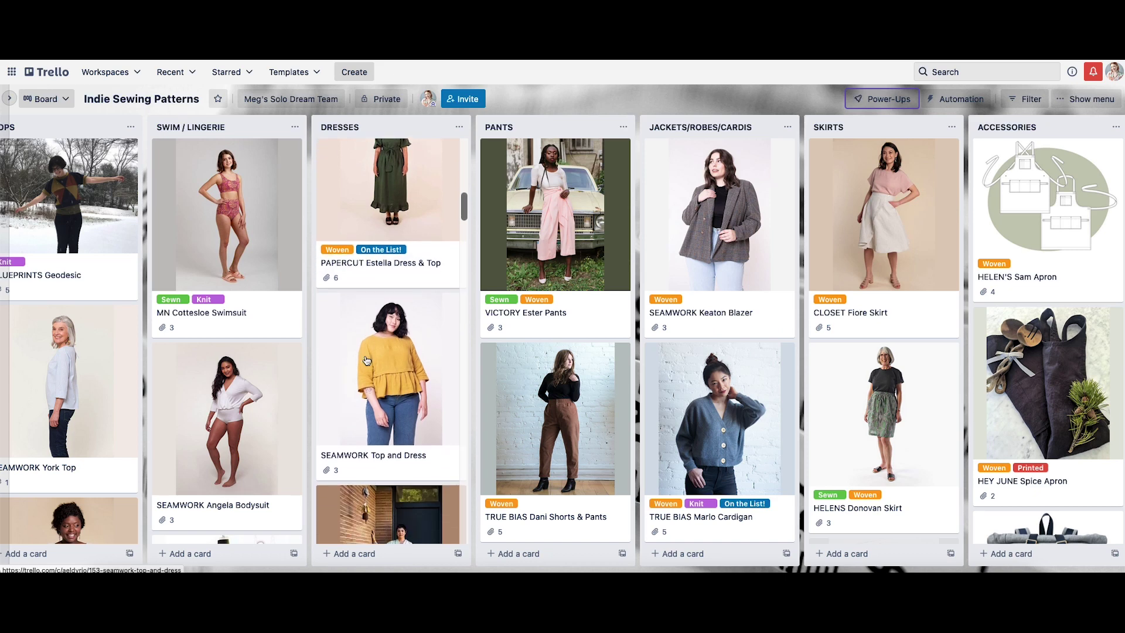
scroll(453, 343, "up", 3)
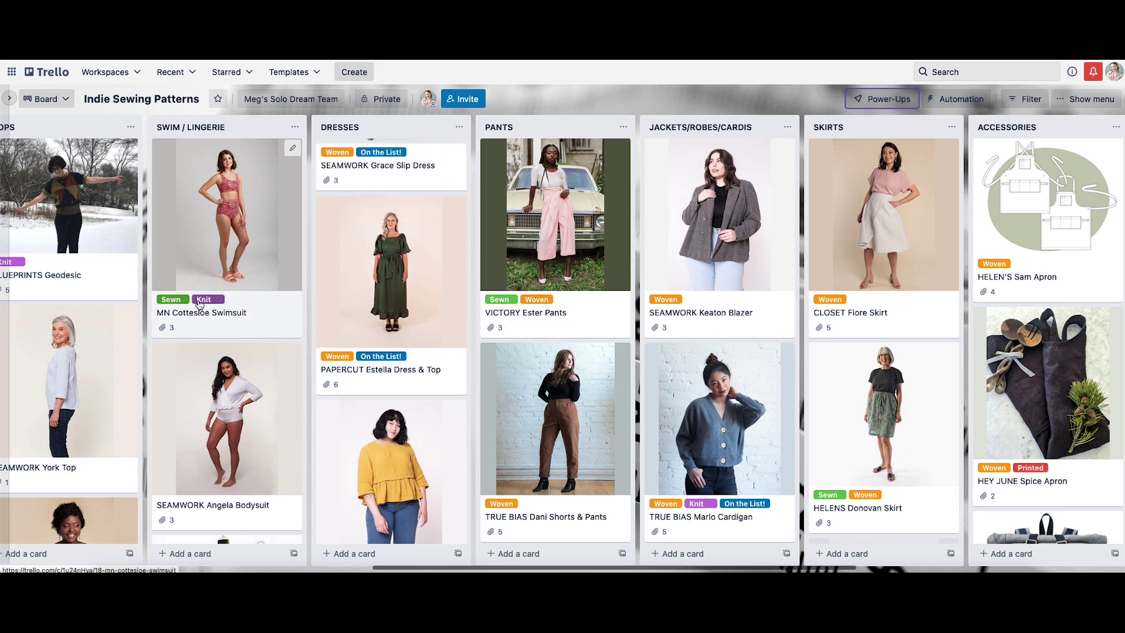
scroll(237, 317, "down", 2)
scroll(236, 317, "up", 2)
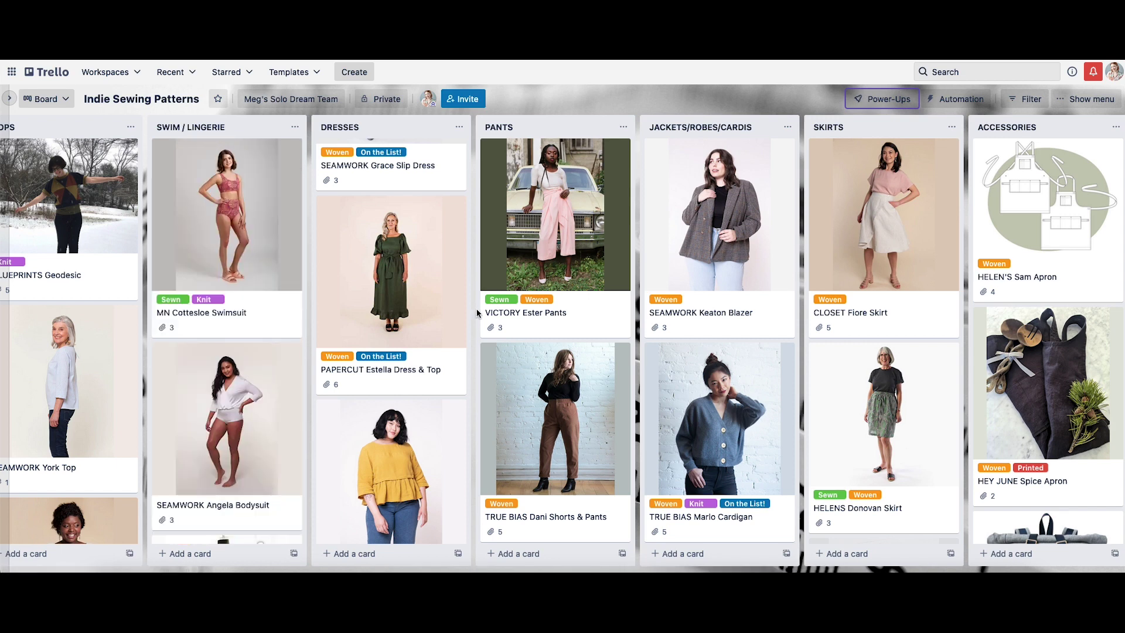
Examine the named labels on the pattern cards across the Dresses, Jackets, Skirts, Pants and Jumpsuits lists
scroll(424, 317, "up", 5)
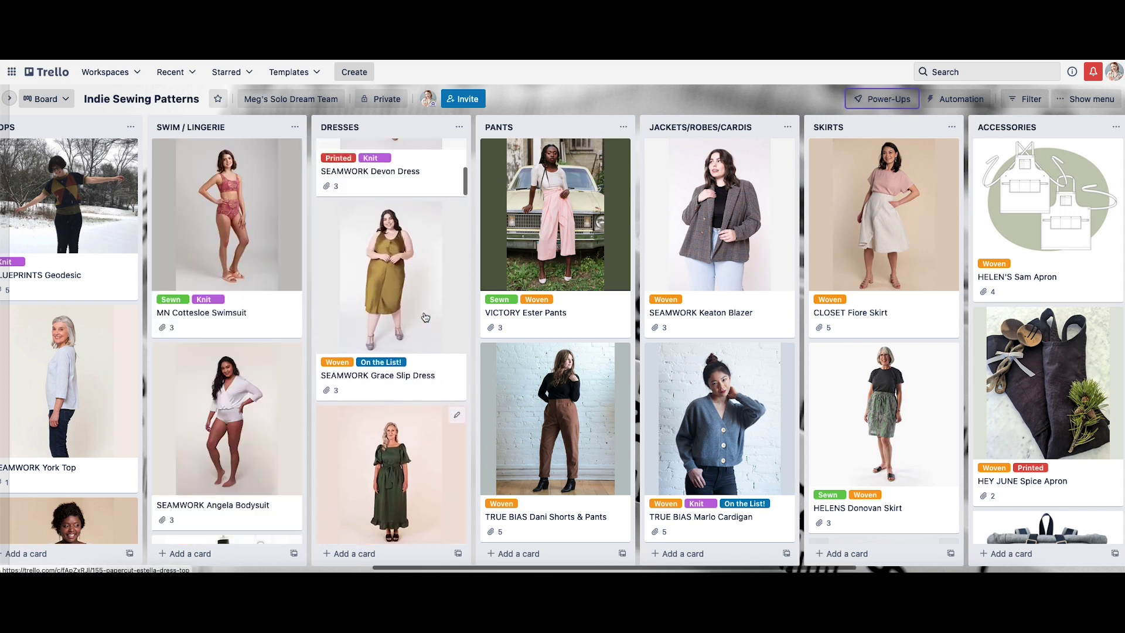
scroll(721, 300, "up", 1)
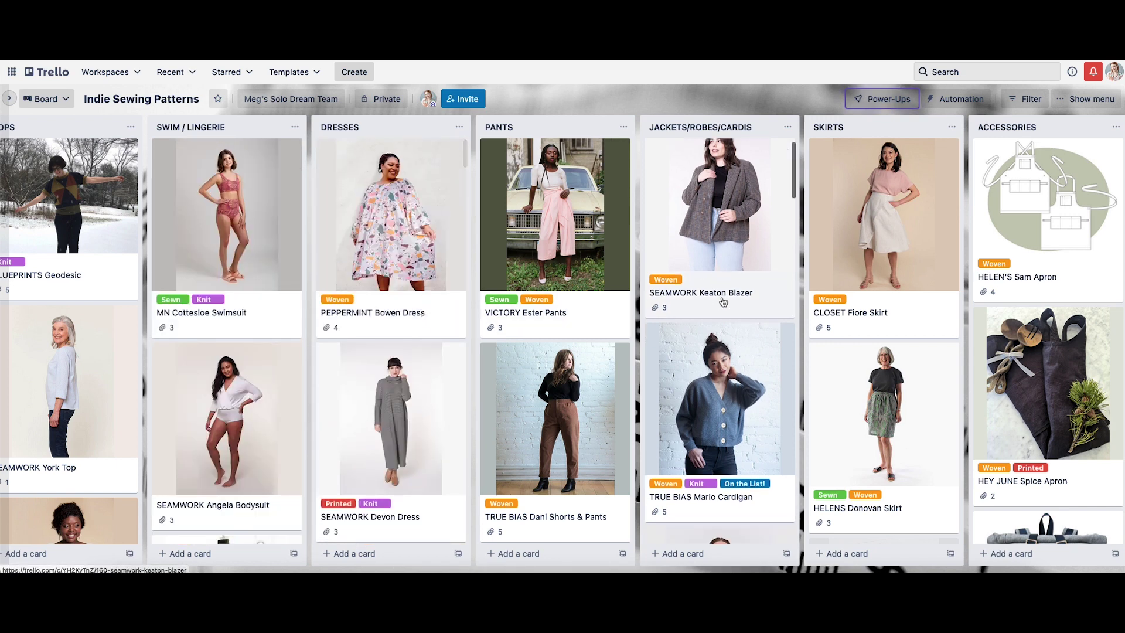
scroll(846, 293, "down", 5)
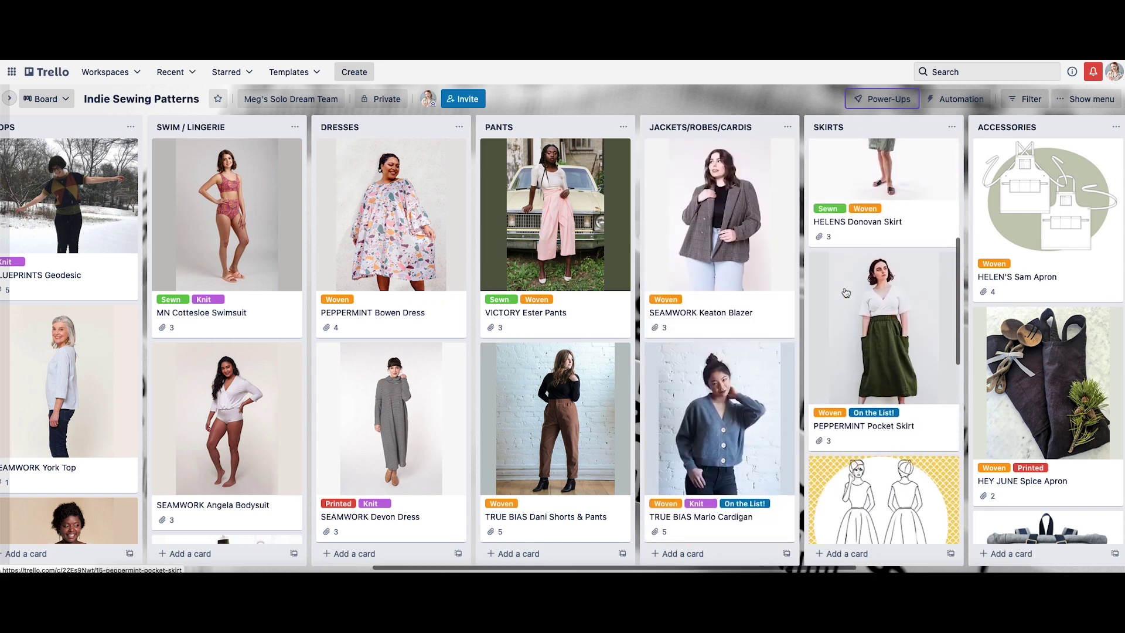
scroll(845, 292, "up", 5)
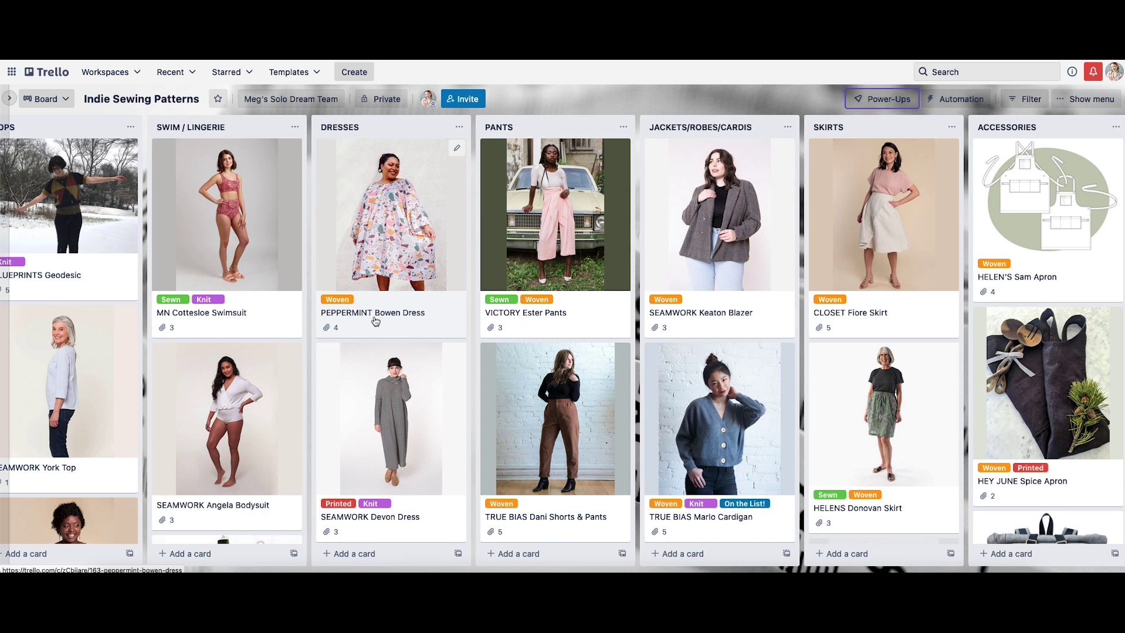
scroll(538, 332, "down", 3)
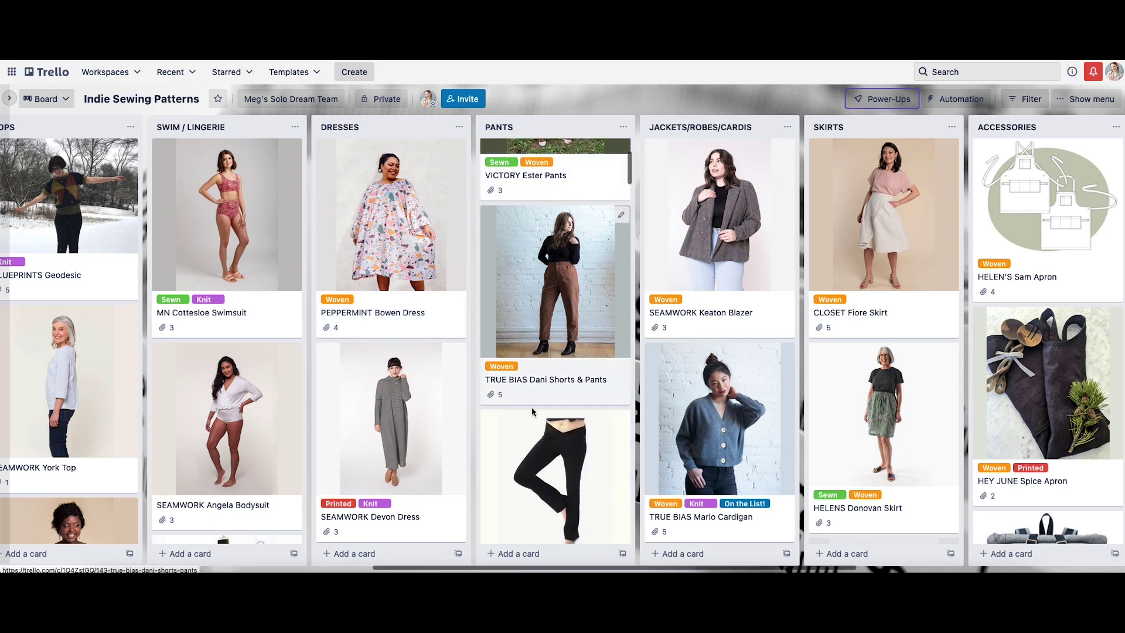
scroll(543, 398, "down", 1)
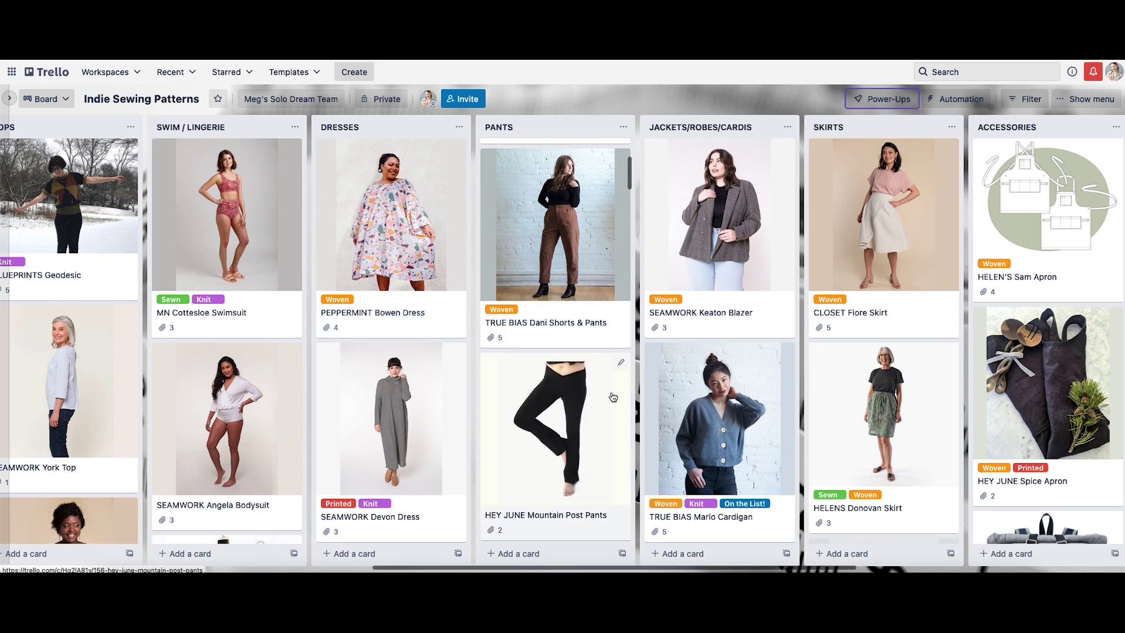
scroll(586, 389, "left", 5)
scroll(585, 389, "left", 6)
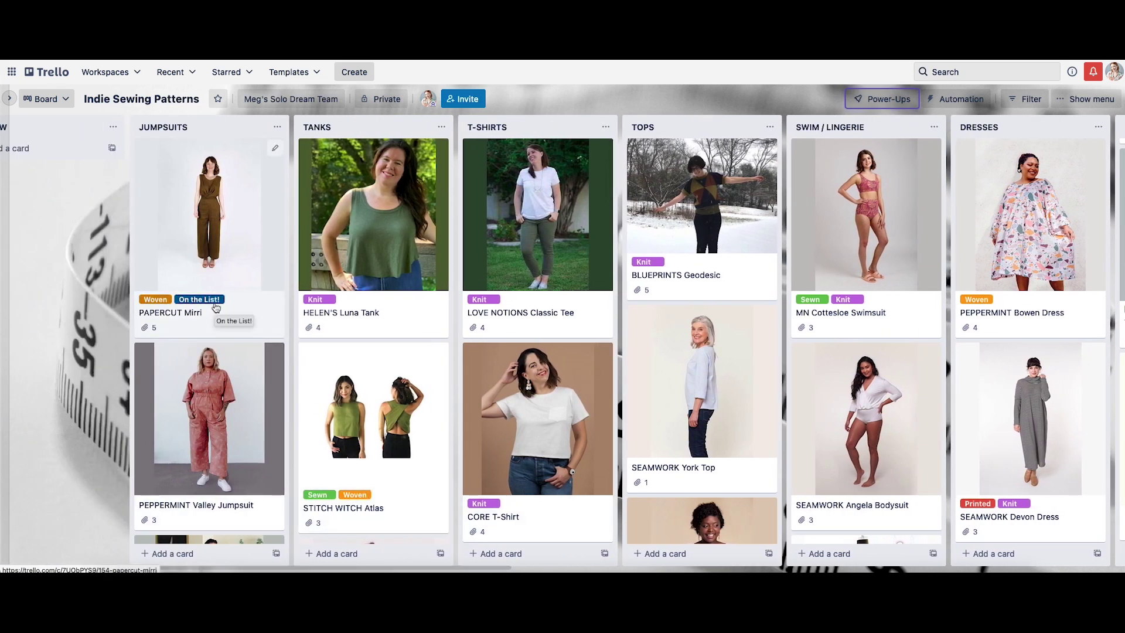
scroll(984, 512, "right", 3)
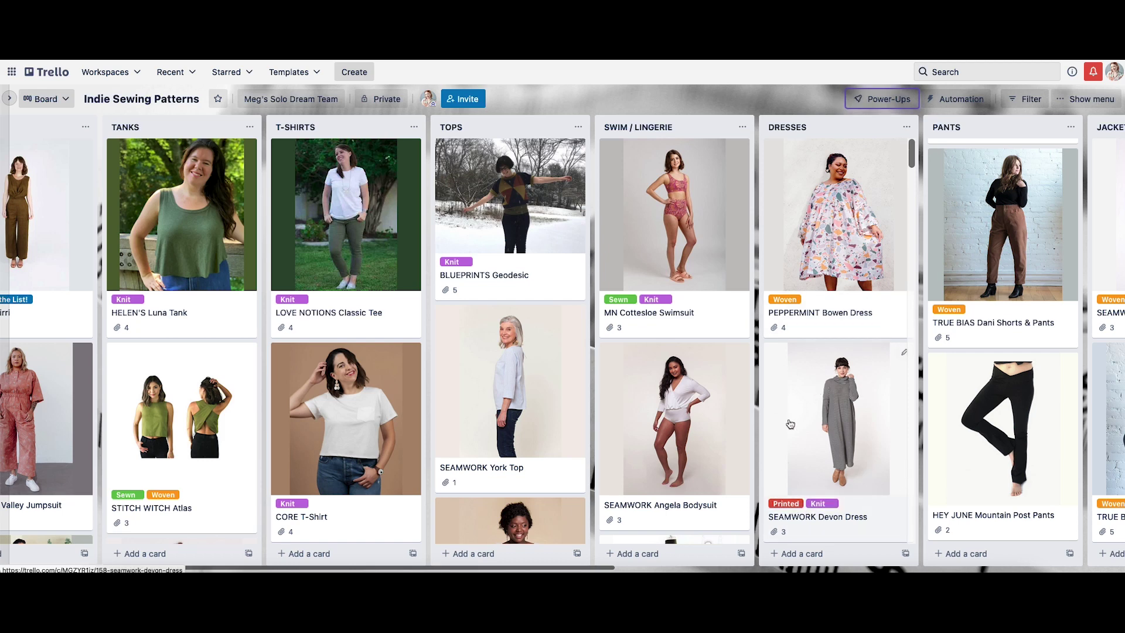
scroll(820, 410, "down", 3)
scroll(826, 364, "up", 3)
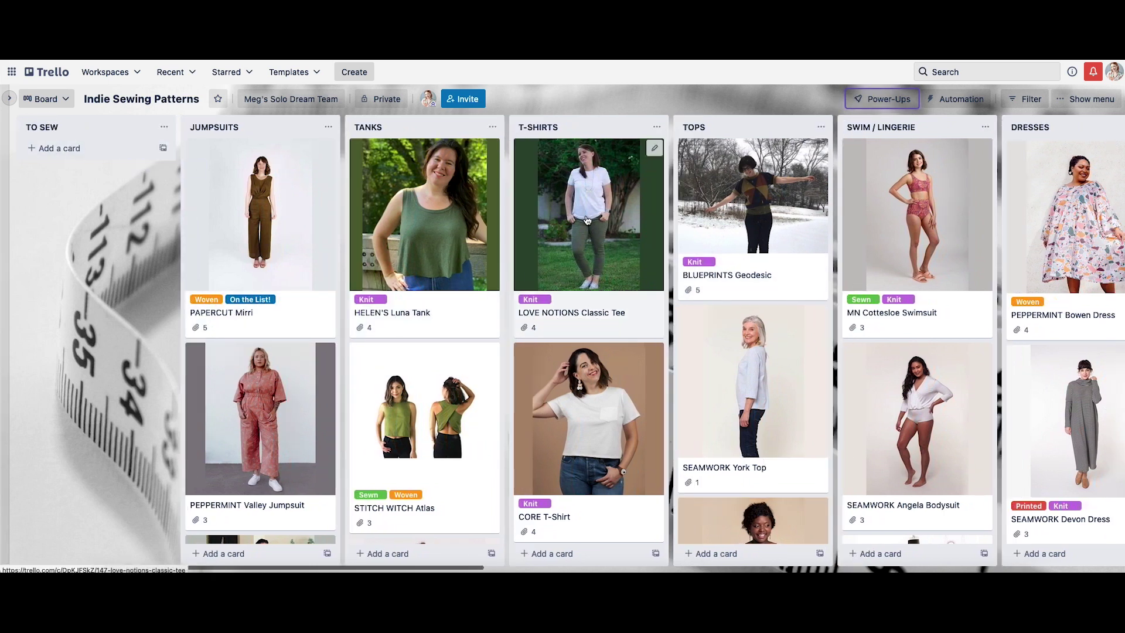
Move the LOVE NOTIONS Classic Tee card from the T-Shirts list to the To Sew list
left_click_drag(587, 219, 96, 220)
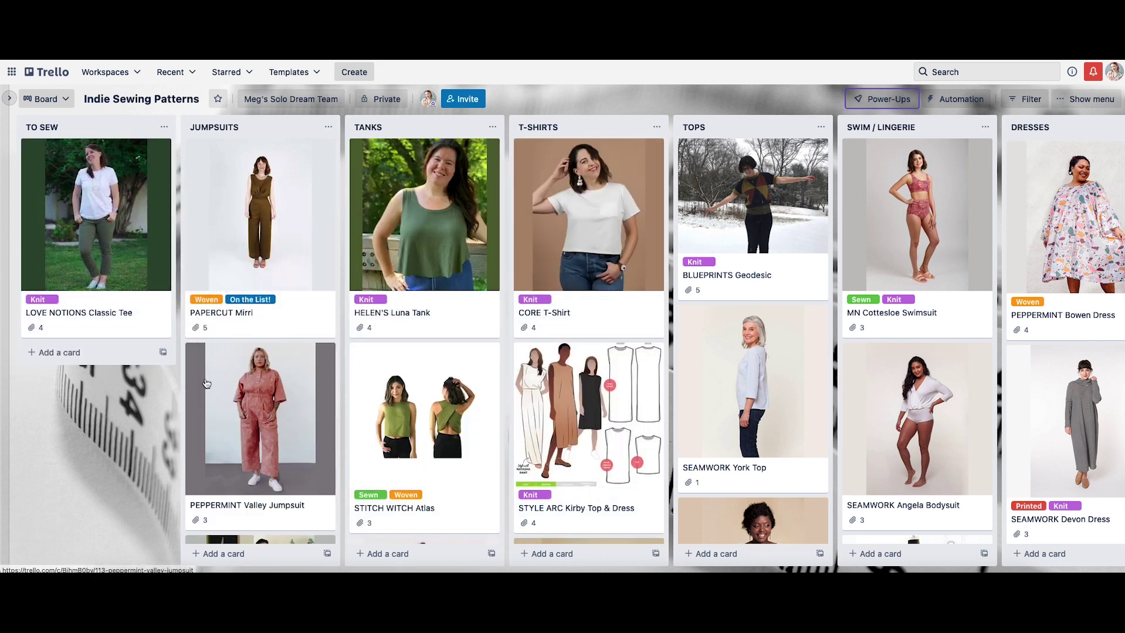
Add the Sewn and Woven labels to the PEPPERMINT Valley Jumpsuit card in the Jumpsuits list
left_click_drag(206, 383, 306, 444)
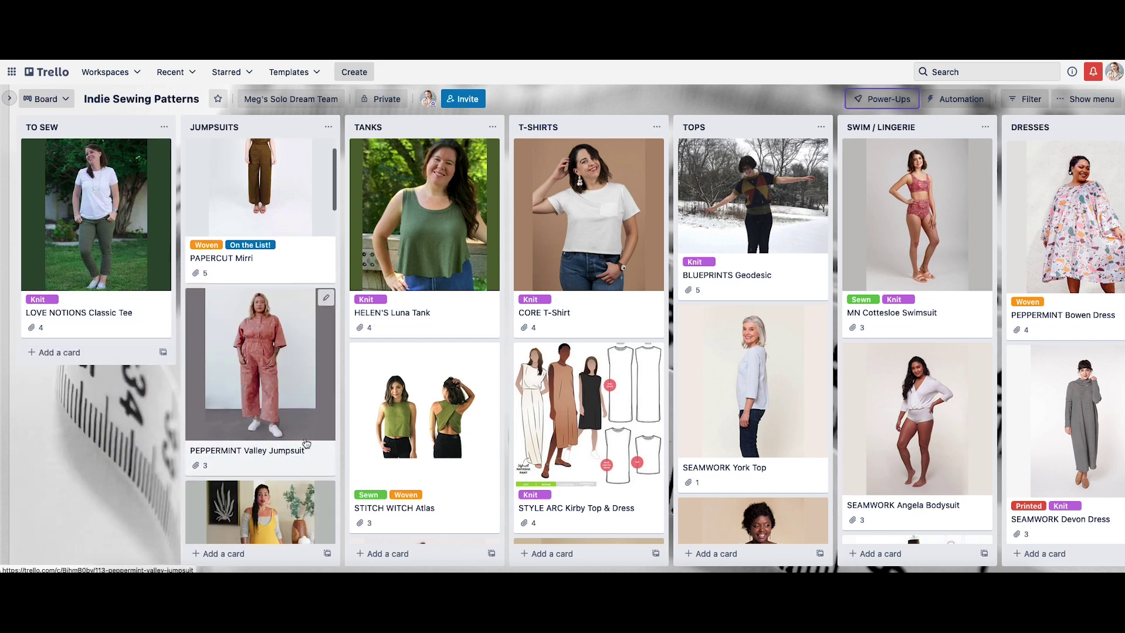
left_click(326, 298)
left_click(385, 321)
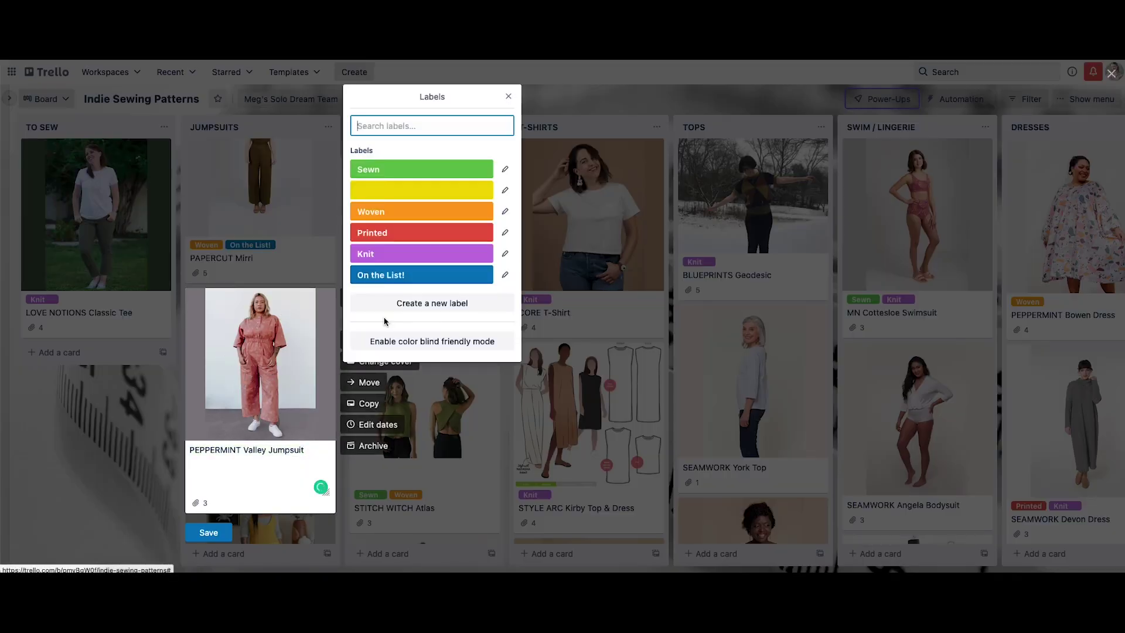
left_click(386, 170)
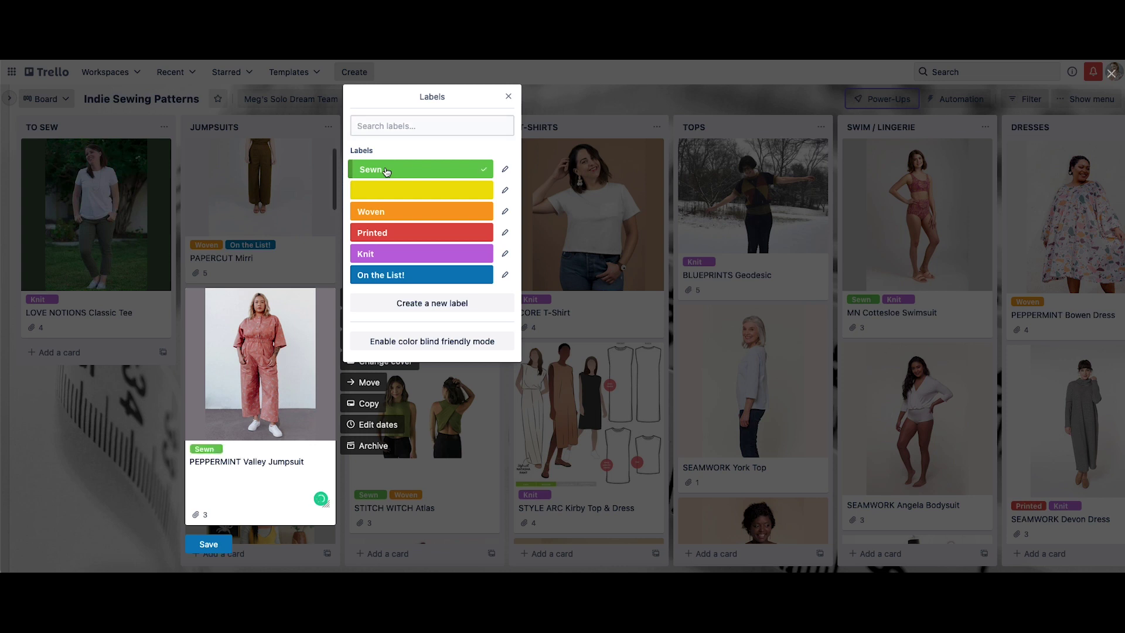
left_click(415, 209)
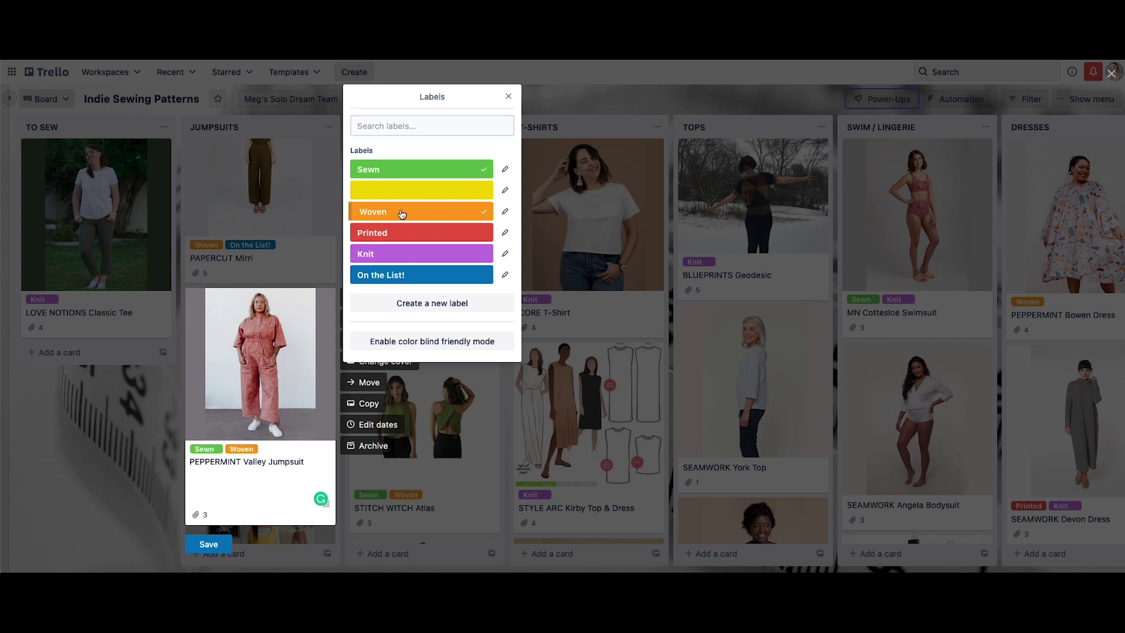
left_click(105, 462)
Start a new board and choose the photo of multicoloured thread spools from a "sewing" photo search as its background
left_click(361, 74)
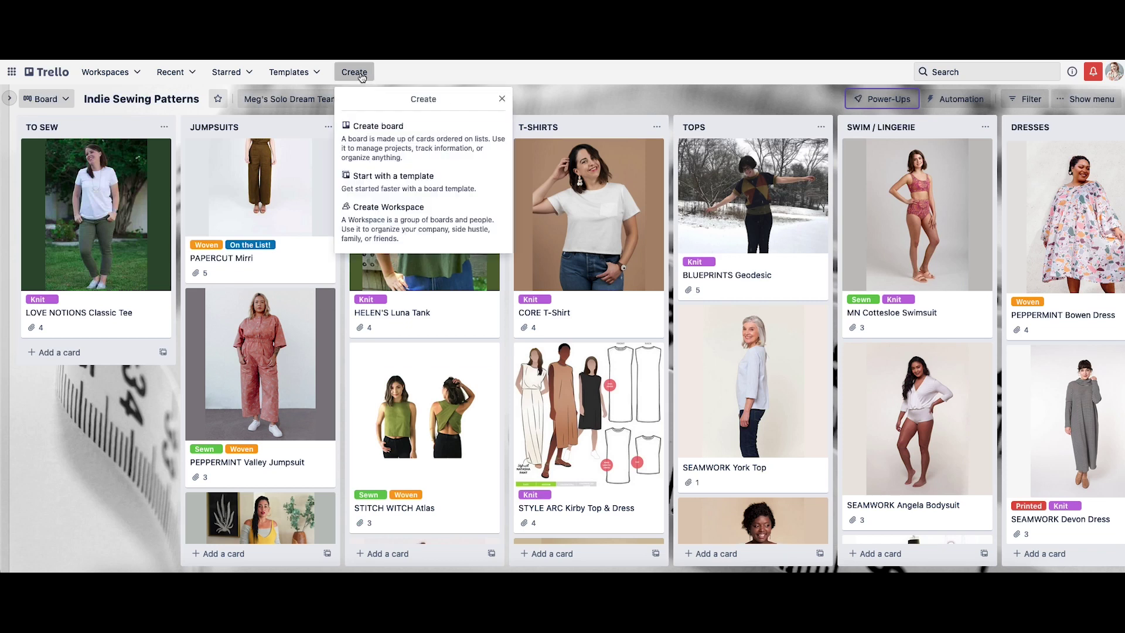
left_click(376, 127)
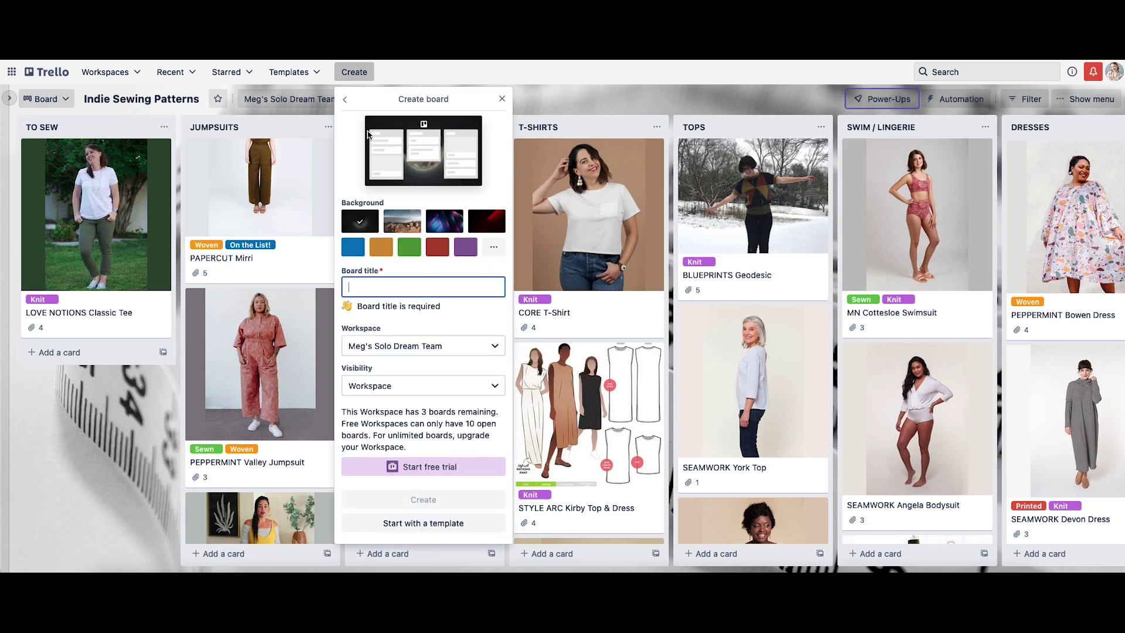
left_click(493, 247)
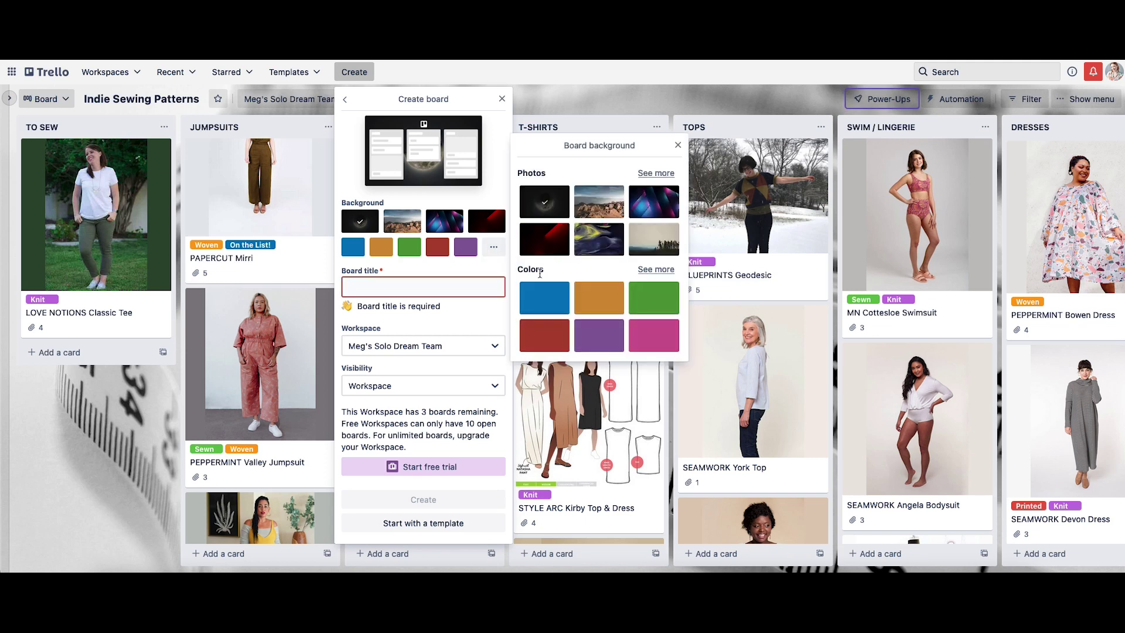
left_click(664, 174)
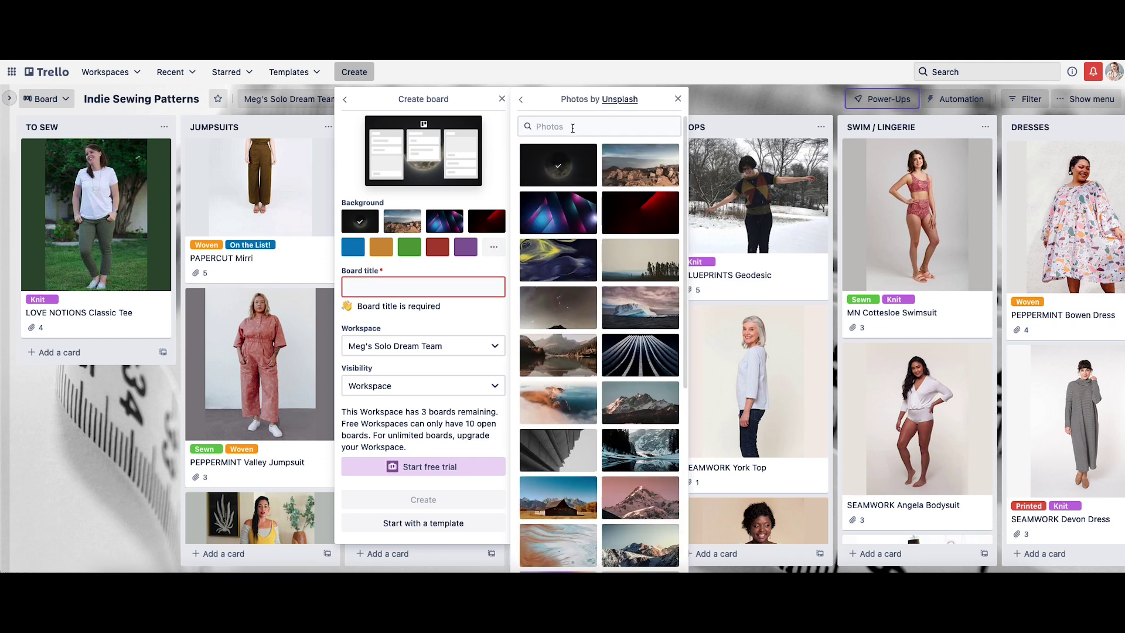
type("sewing")
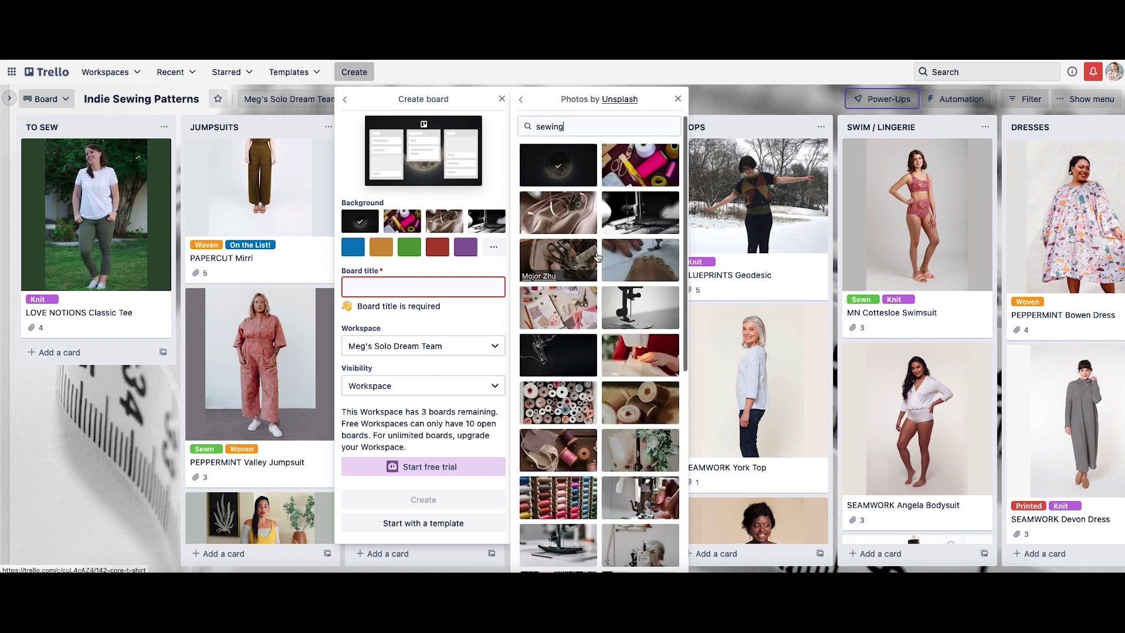
scroll(592, 351, "down", 3)
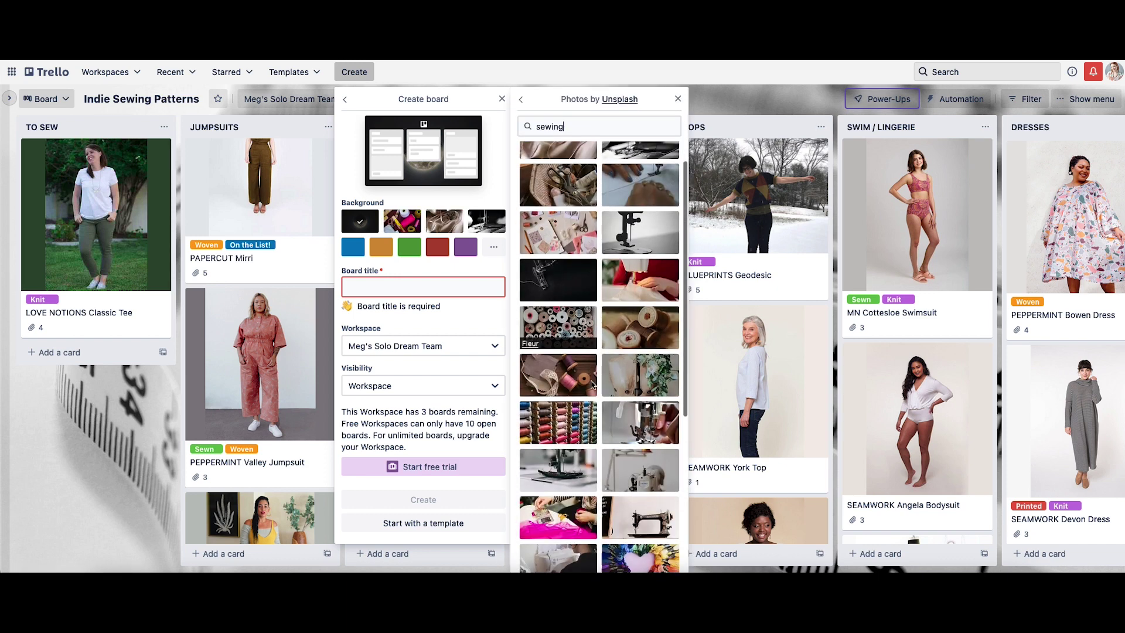
scroll(605, 474, "up", 2)
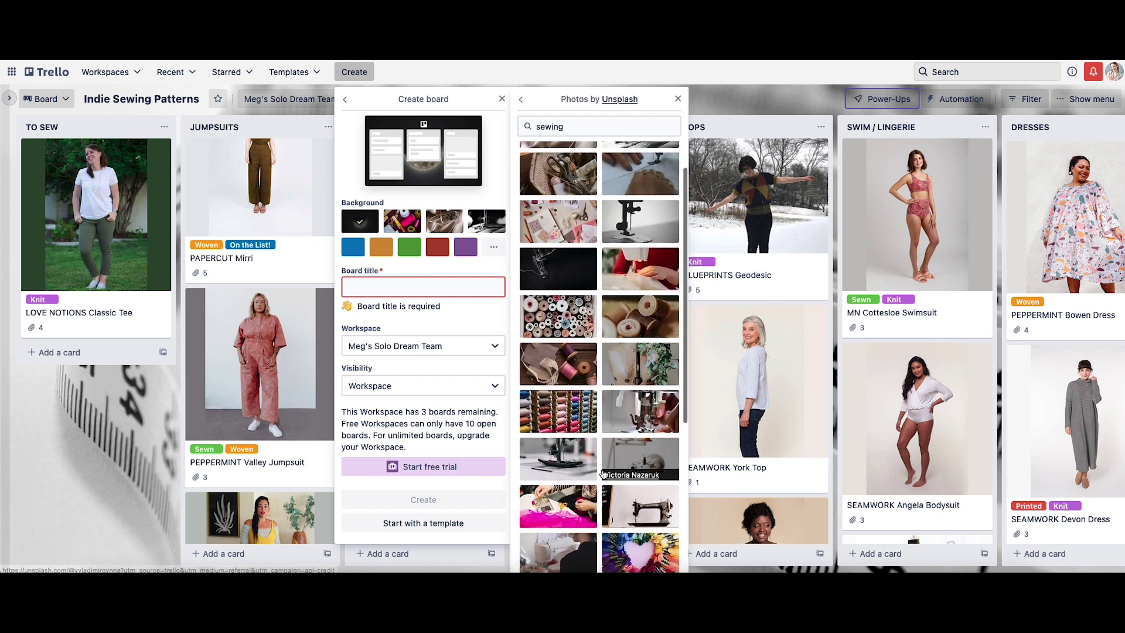
scroll(603, 474, "down", 1)
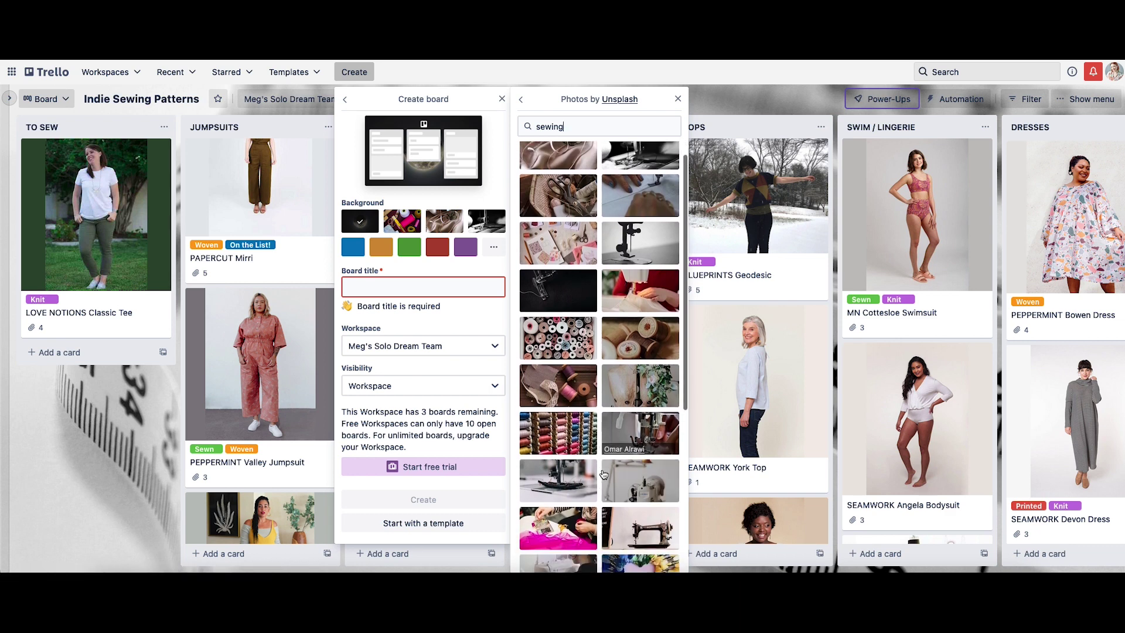
left_click(557, 433)
Title the new board "Sewing Patterns" and create it
left_click(362, 285)
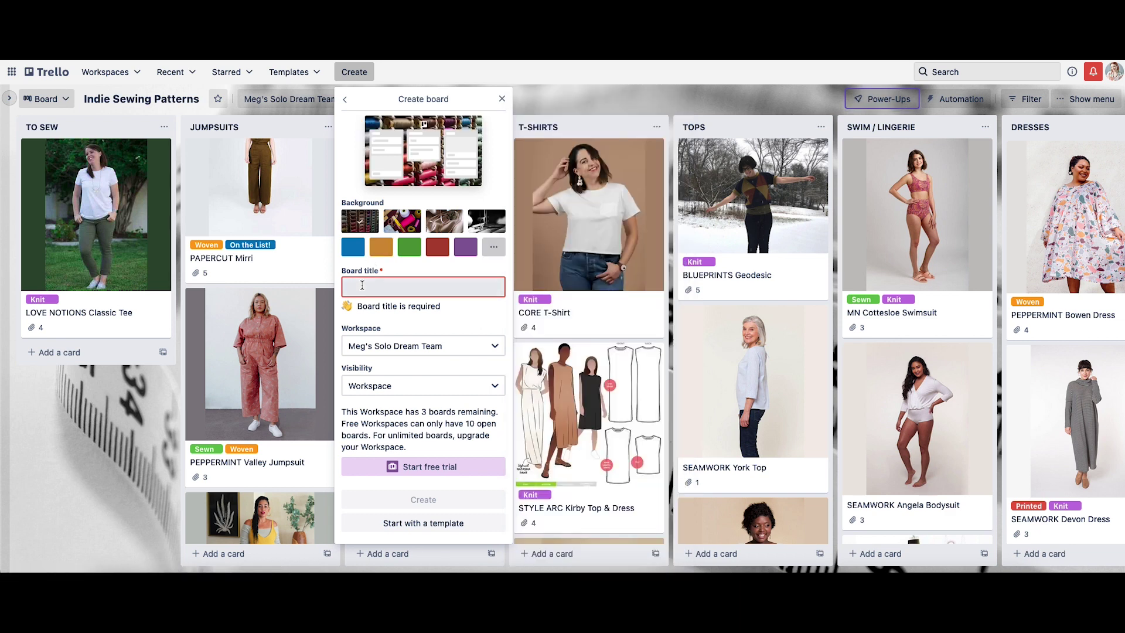
left_click(366, 288)
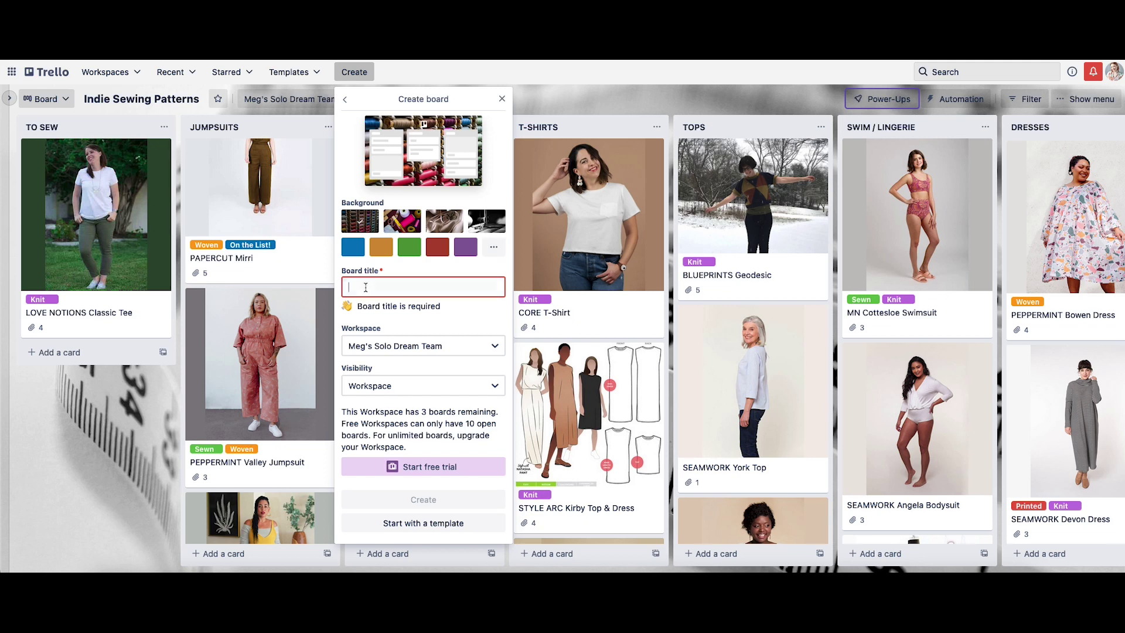
type("Sewing Patterns")
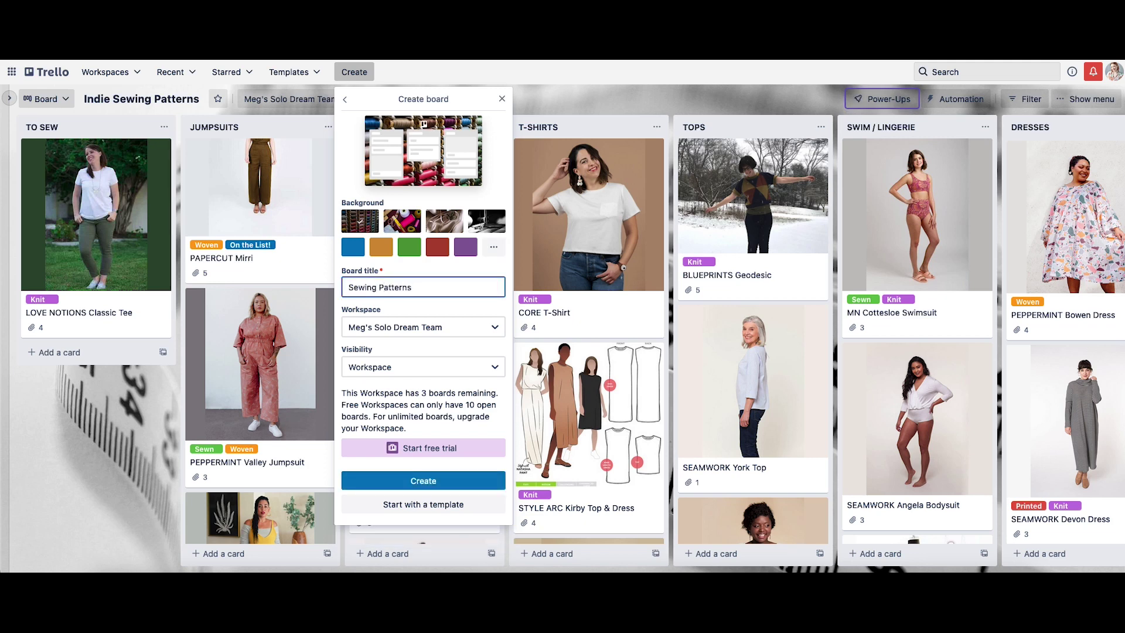
left_click(433, 482)
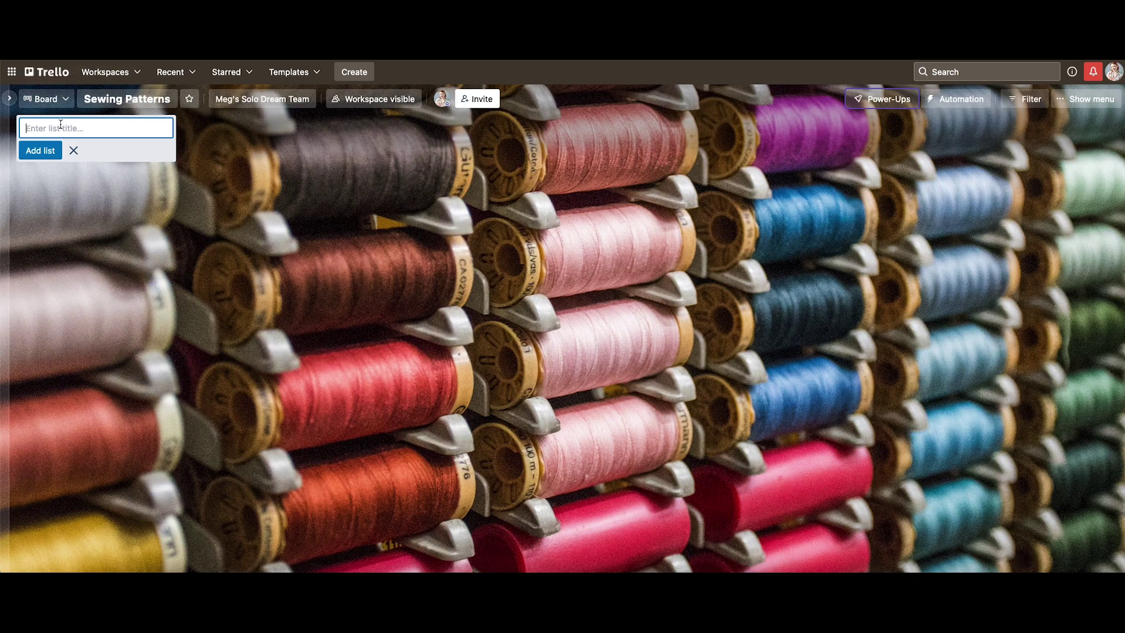
Add four lists to the Sewing Patterns board named DRESS, TOPS, BOTTOMS and SKIRT
type("DRESS")
key("Return")
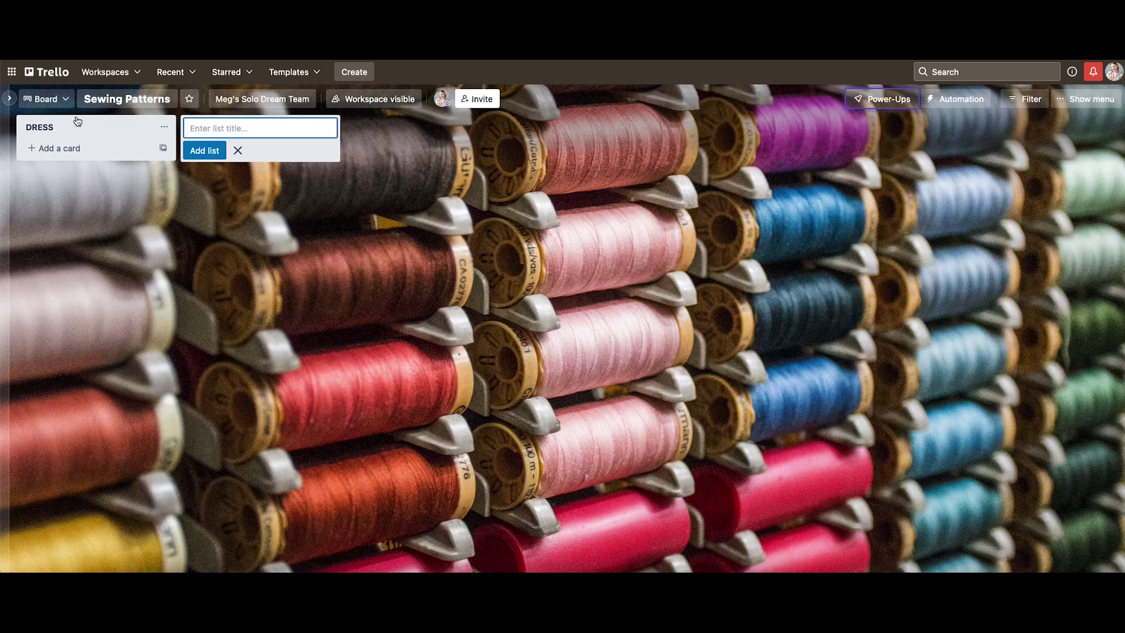
type("TOPS")
key("Return")
type("BO")
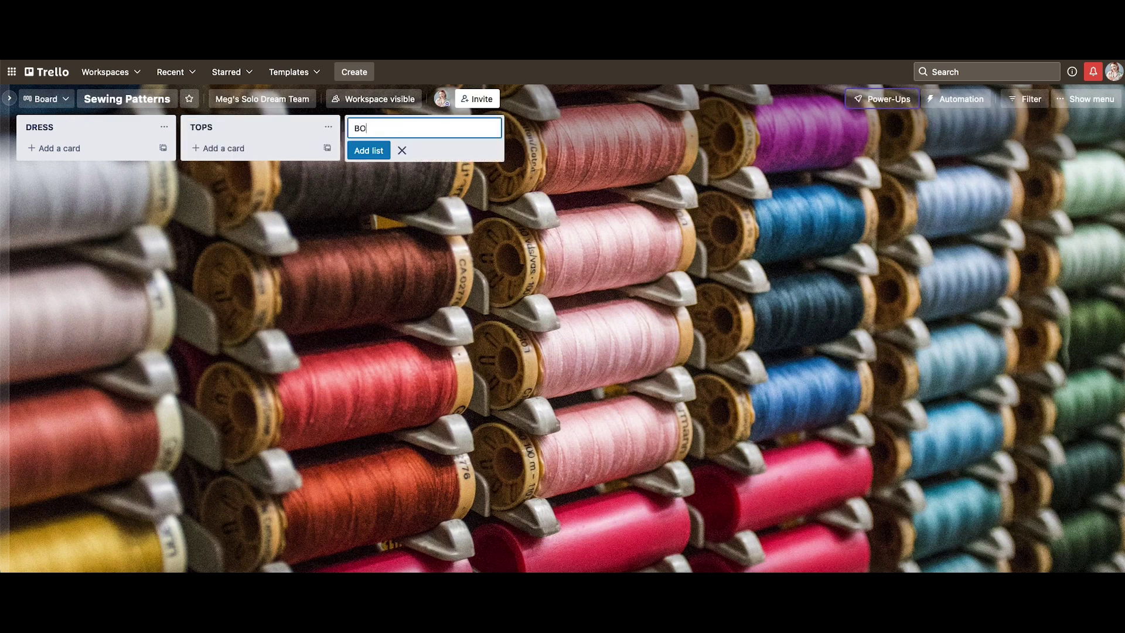
type("TTOMS")
key("Return")
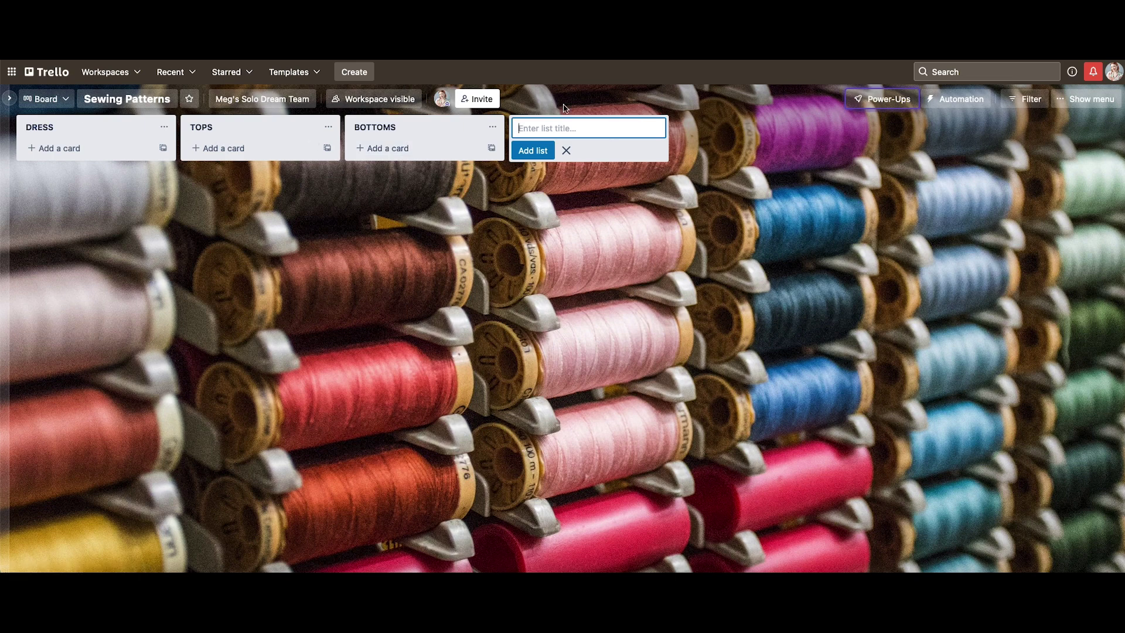
type("SKIRT")
key("Return")
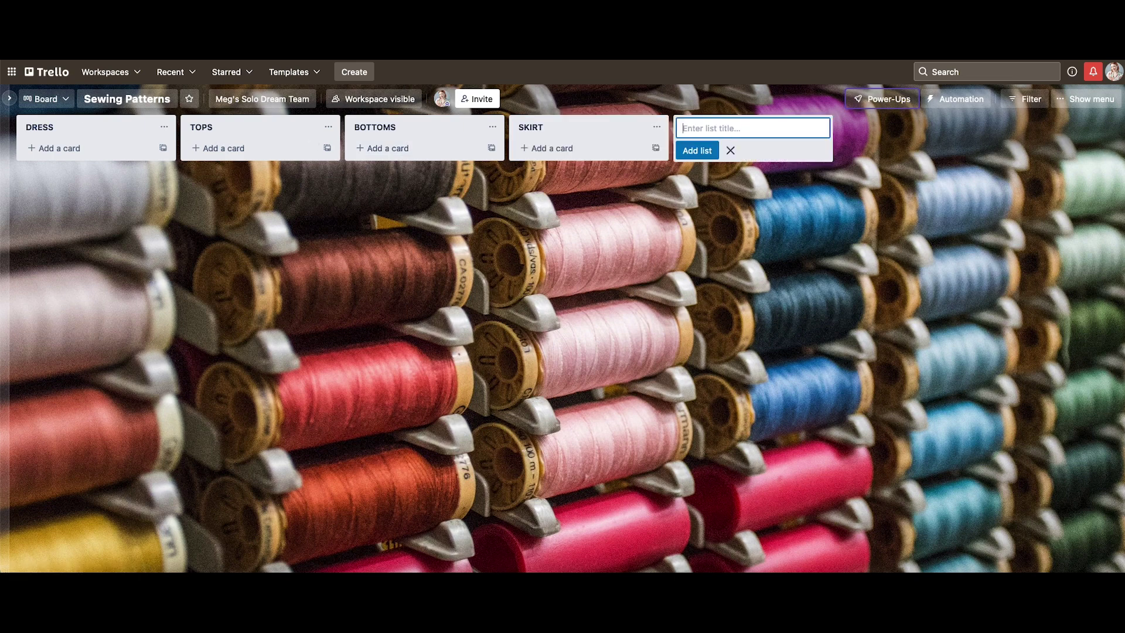
Add a card titled "SEAMWORK Dezi Skirt" to the SKIRT list
left_click(556, 149)
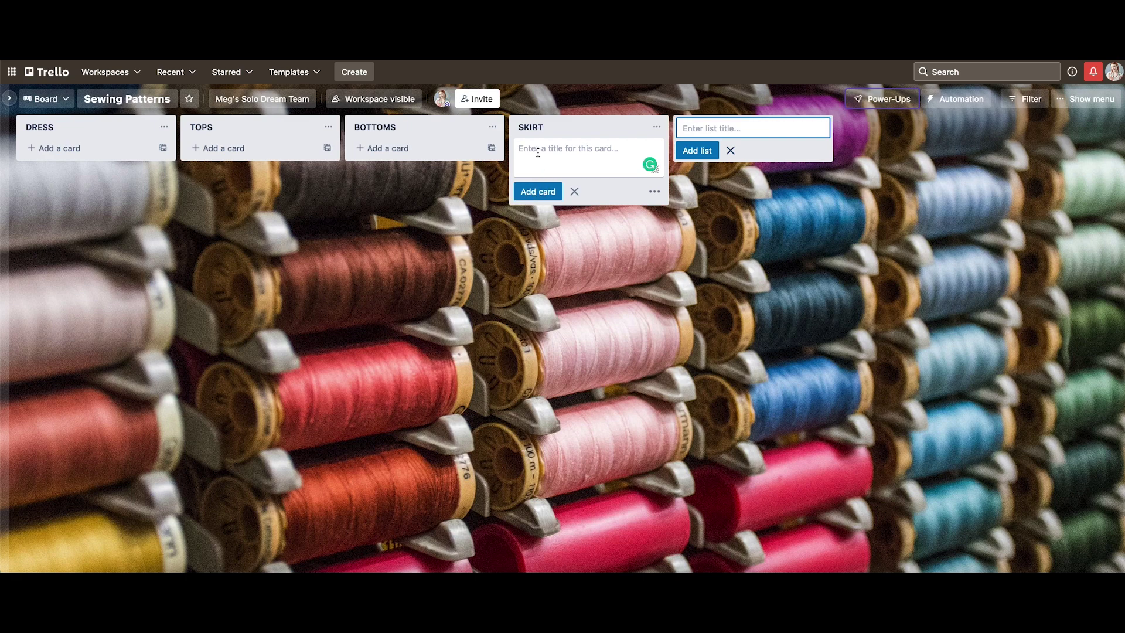
type("SEAMWORK Dezi Skirt")
key("Return")
Attach 3120-d78f1168.jpg, 3-seamwork-3120-dezi-misses-print-at-home.pdf and 2-seamwork-3120-dezi-instructions.pdf from the computer's Desktop to the SEAMWORK Dezi Skirt card
left_click(614, 150)
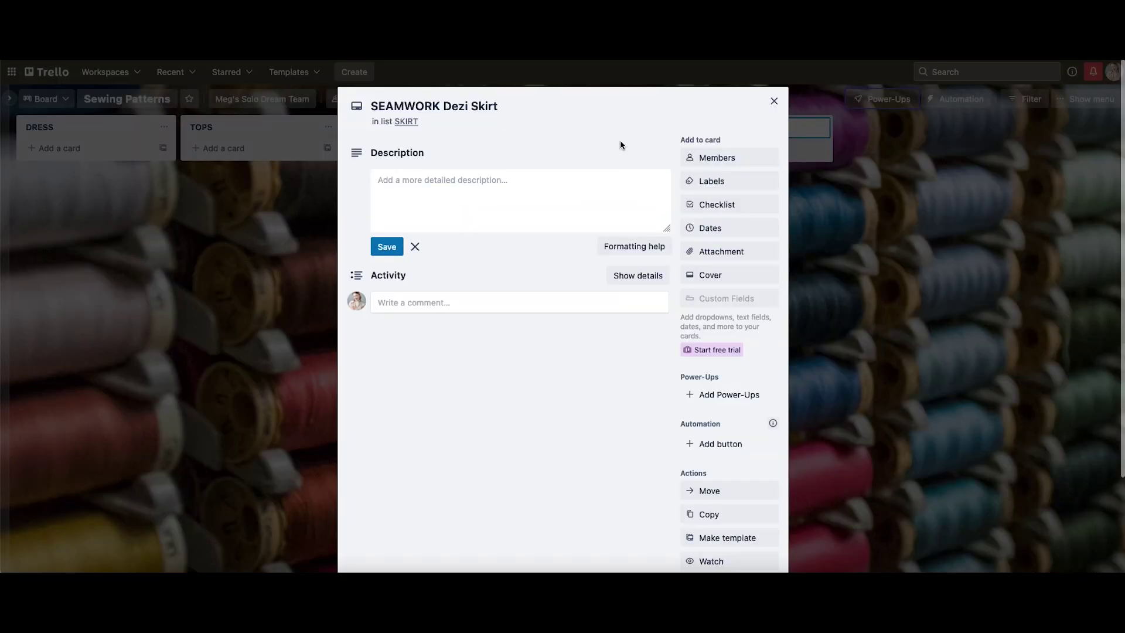
left_click(721, 253)
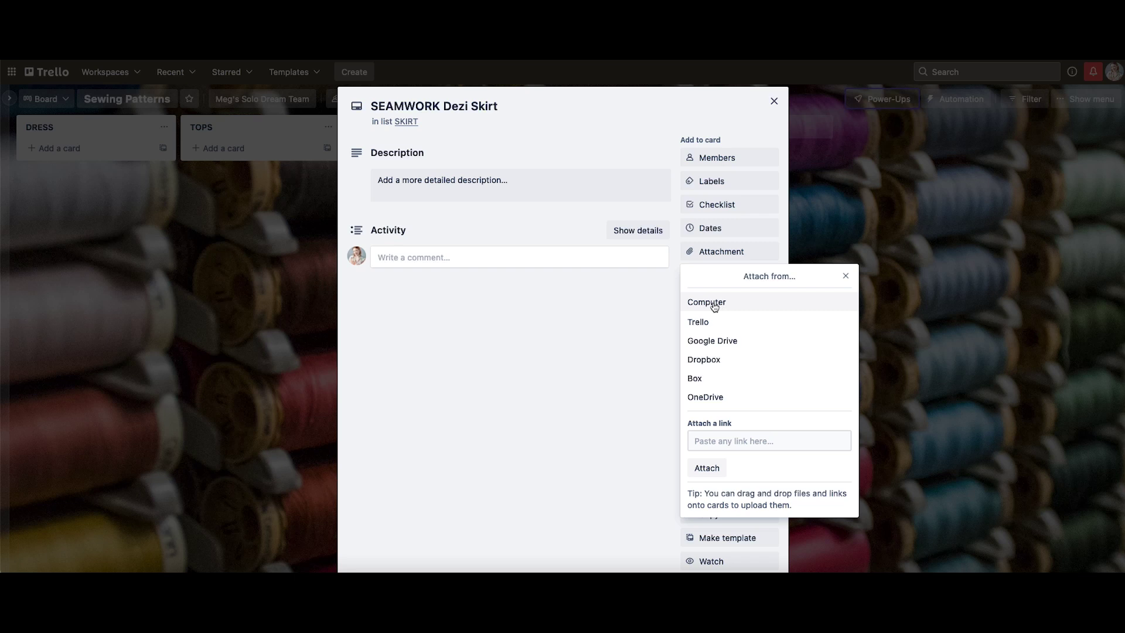
left_click(714, 304)
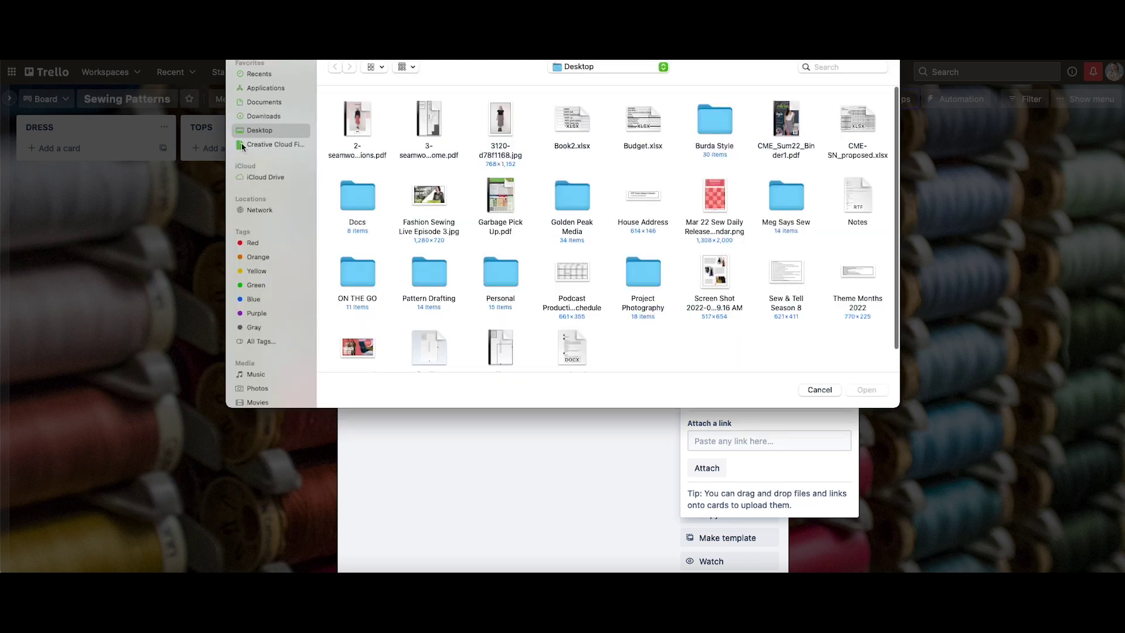
left_click(516, 125)
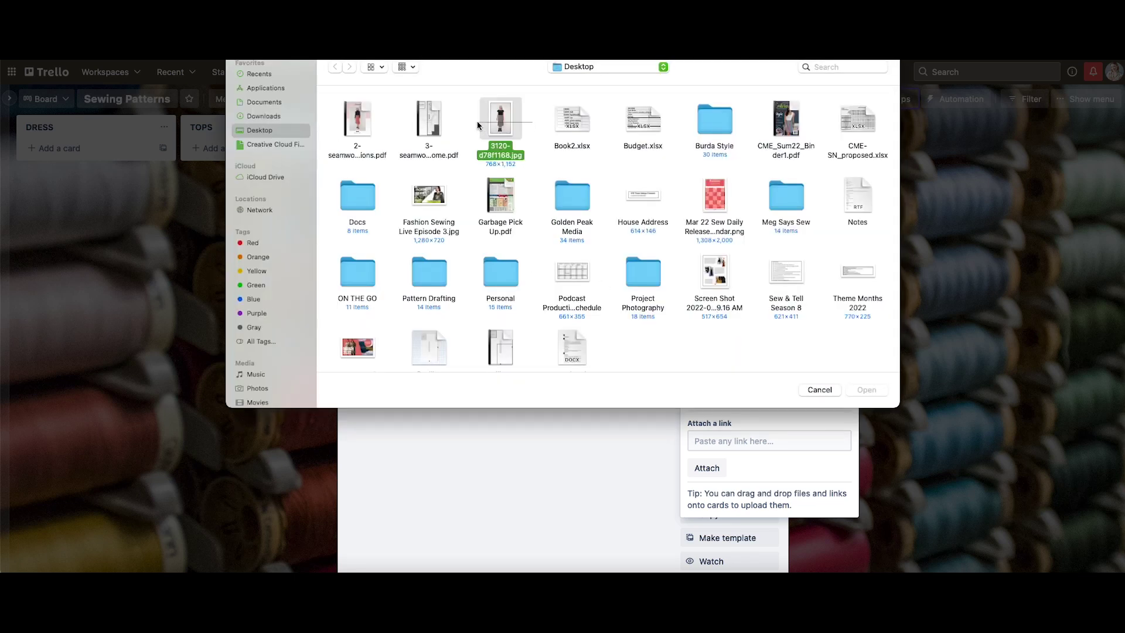
left_click_drag(473, 123, 356, 120)
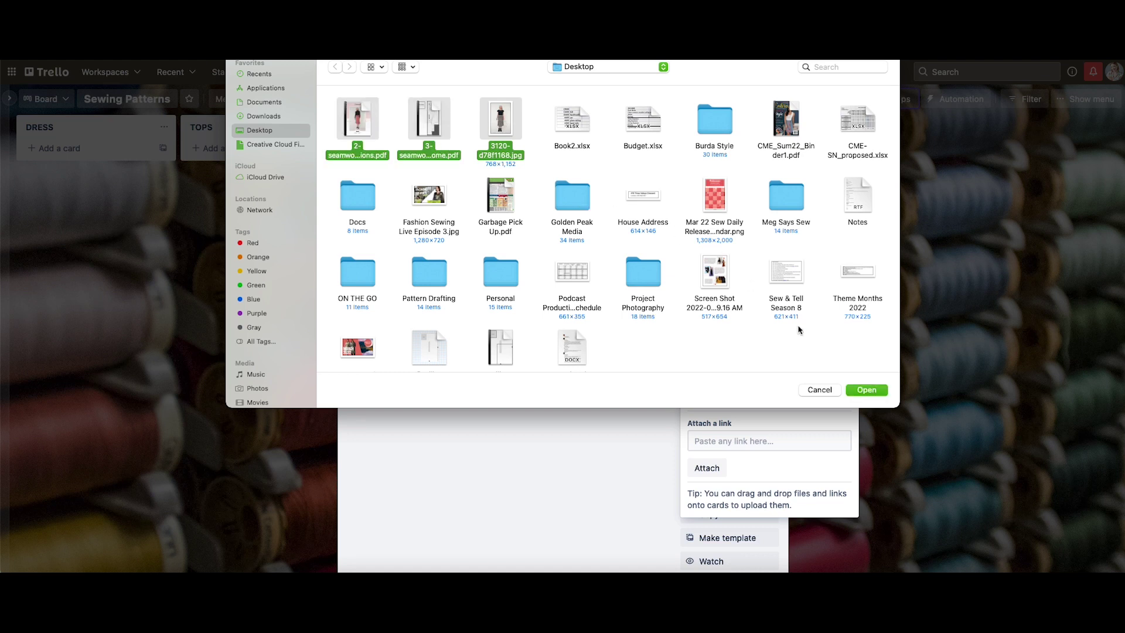
left_click(870, 392)
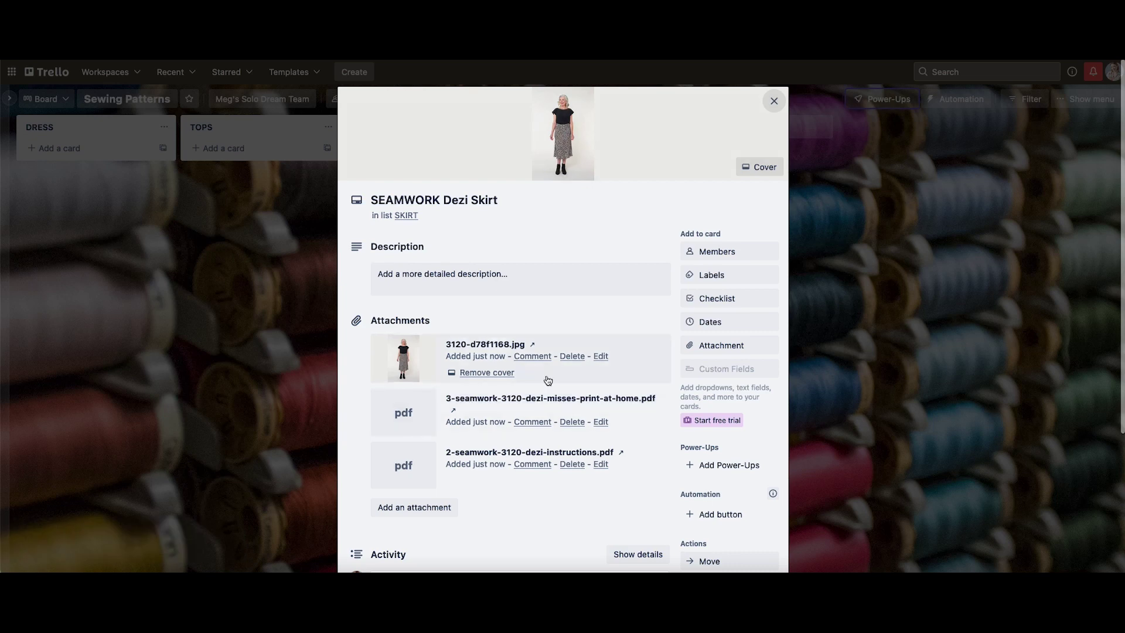
Name the green label "Woven" and apply it to the SEAMWORK Dezi Skirt card
left_click(727, 276)
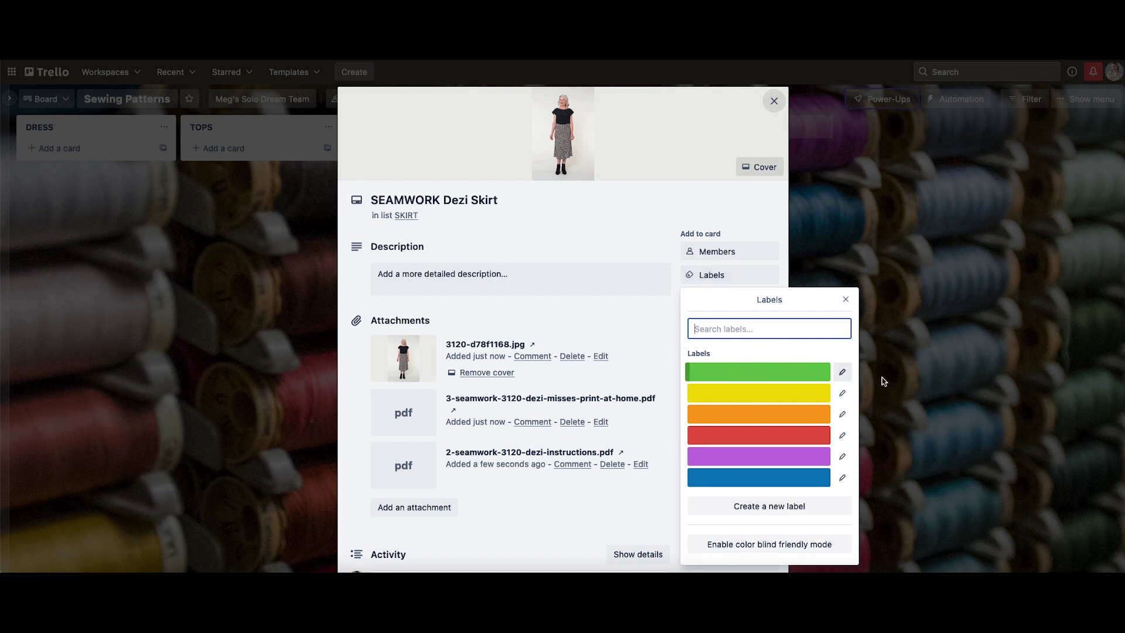
left_click(844, 374)
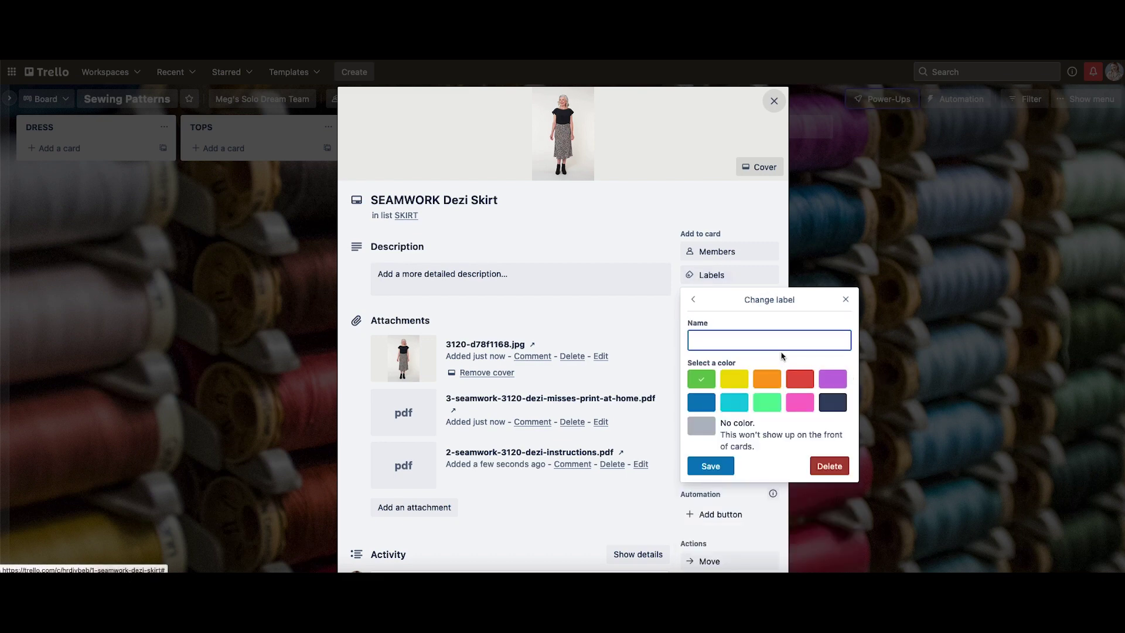
type("Woven")
left_click(692, 471)
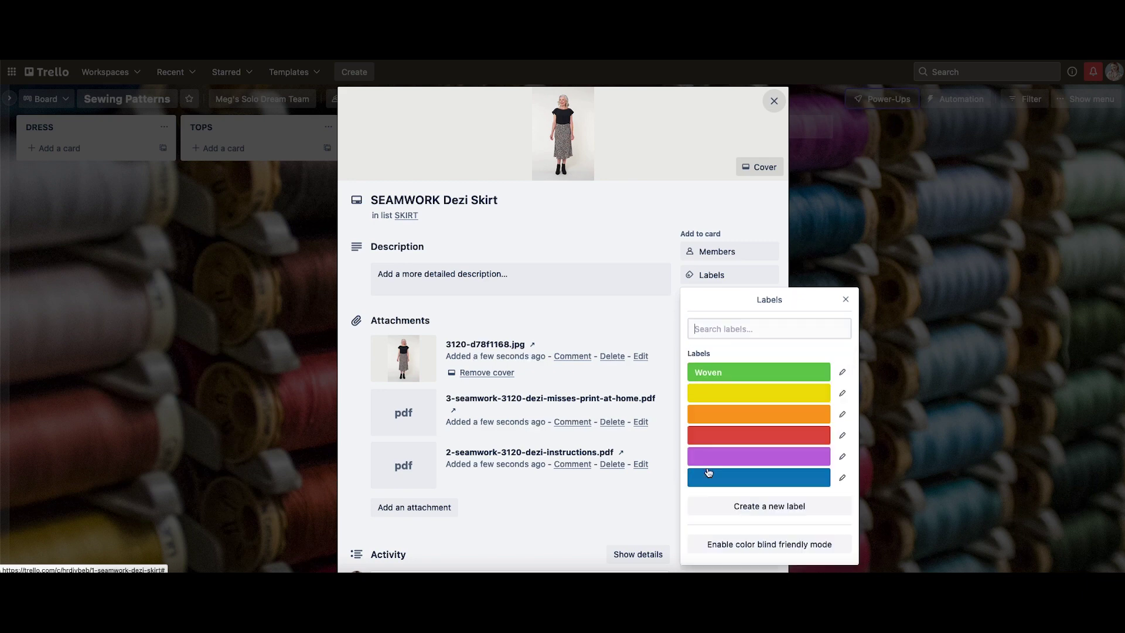
left_click(726, 375)
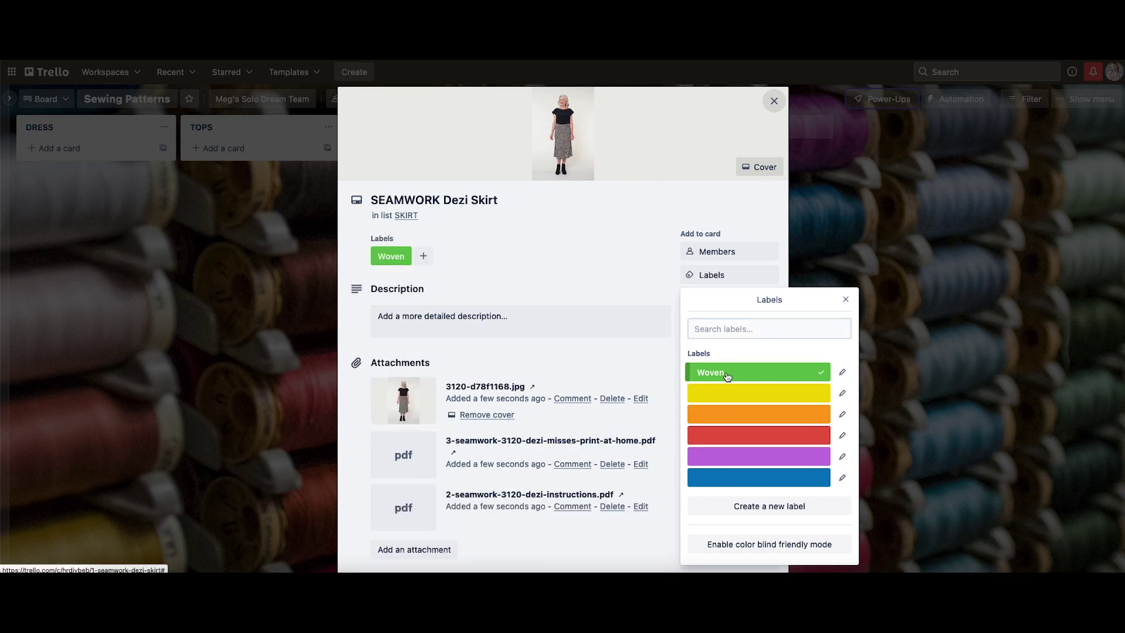
Name the yellow label "To Sew" and the orange label "Sewn"
left_click(842, 394)
type("To Sew")
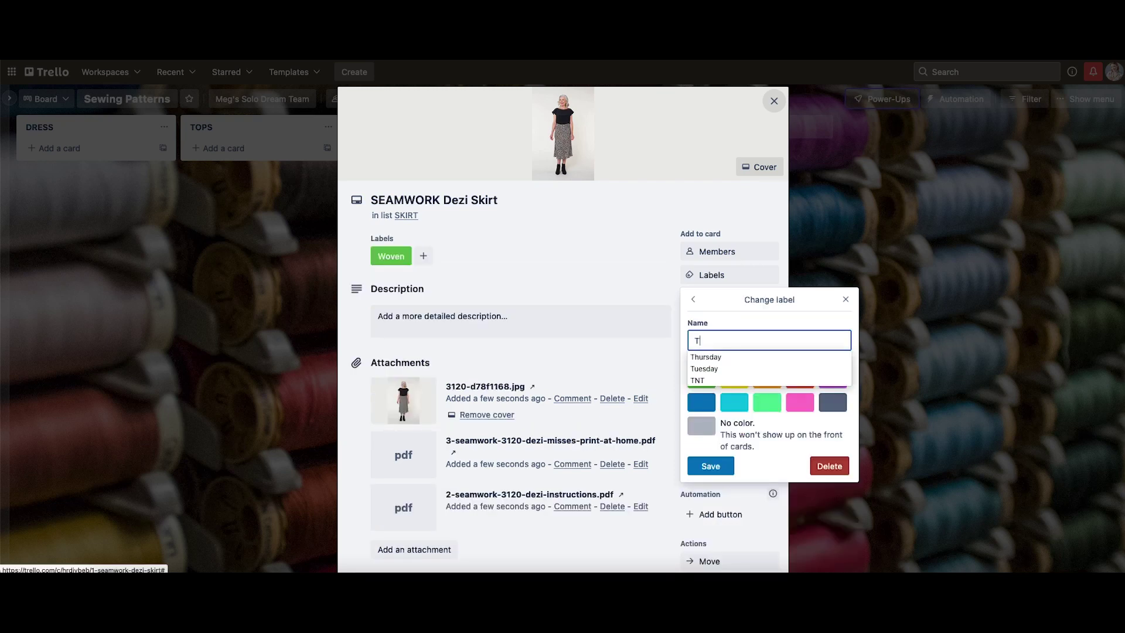
left_click(727, 469)
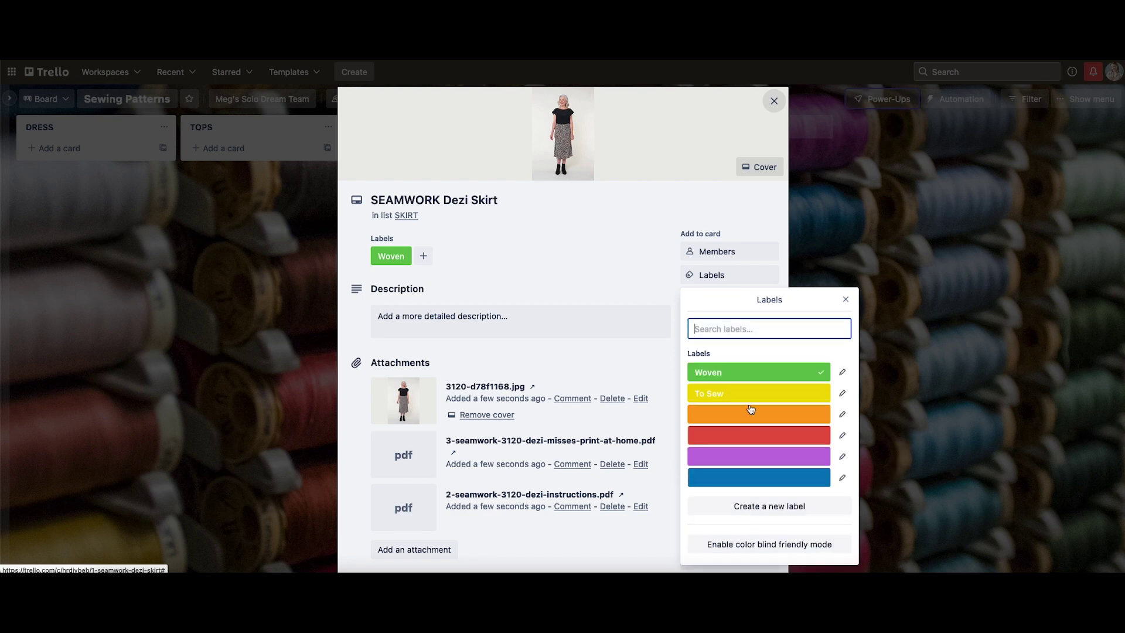
left_click(842, 414)
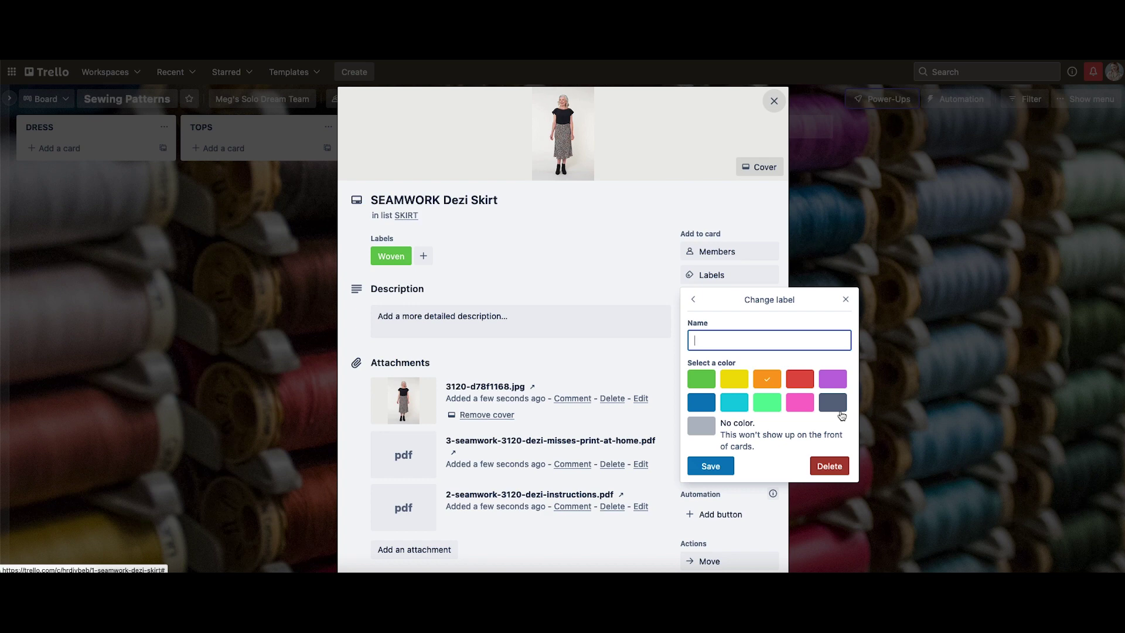
type("Sewn")
key("Return")
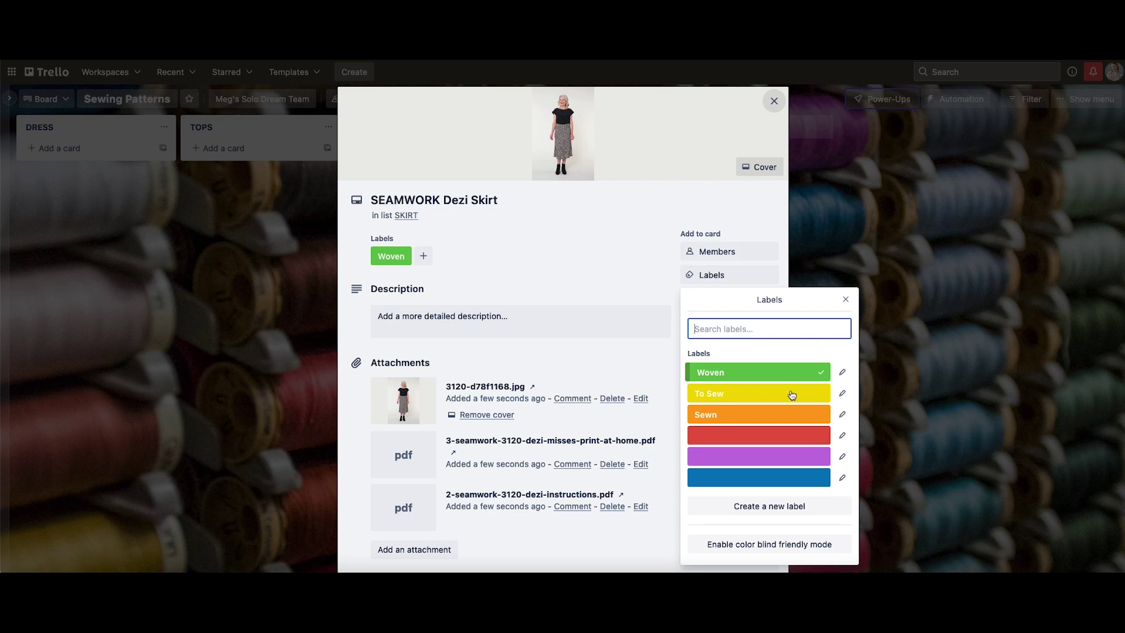
Remove the Woven label from the SEAMWORK Dezi Skirt card and close the card
left_click(742, 375)
left_click(845, 299)
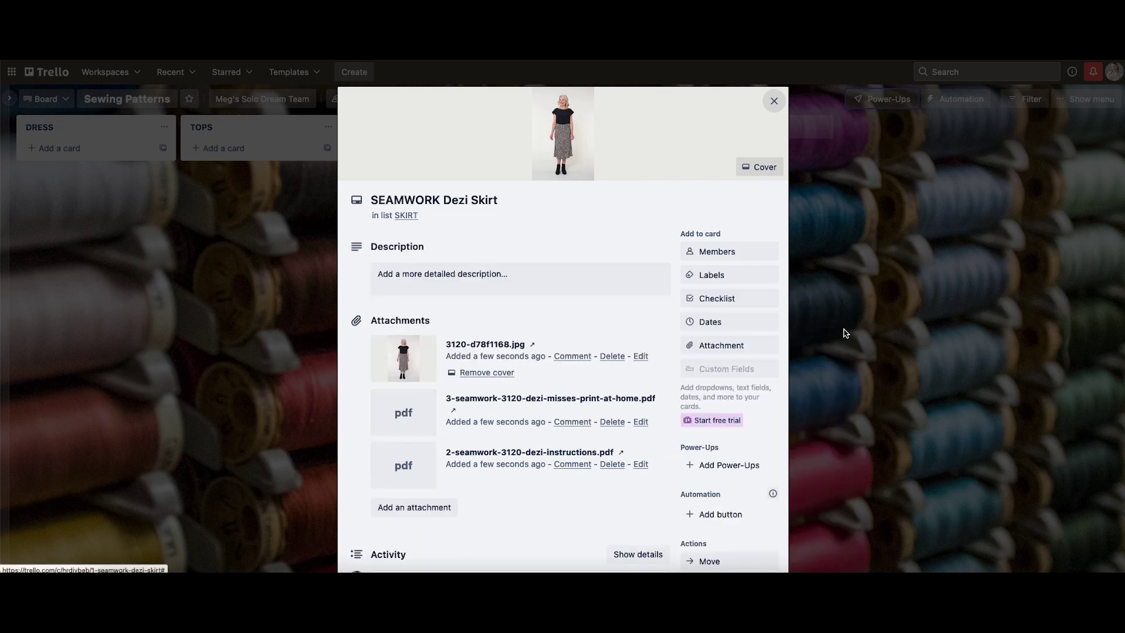
left_click(773, 101)
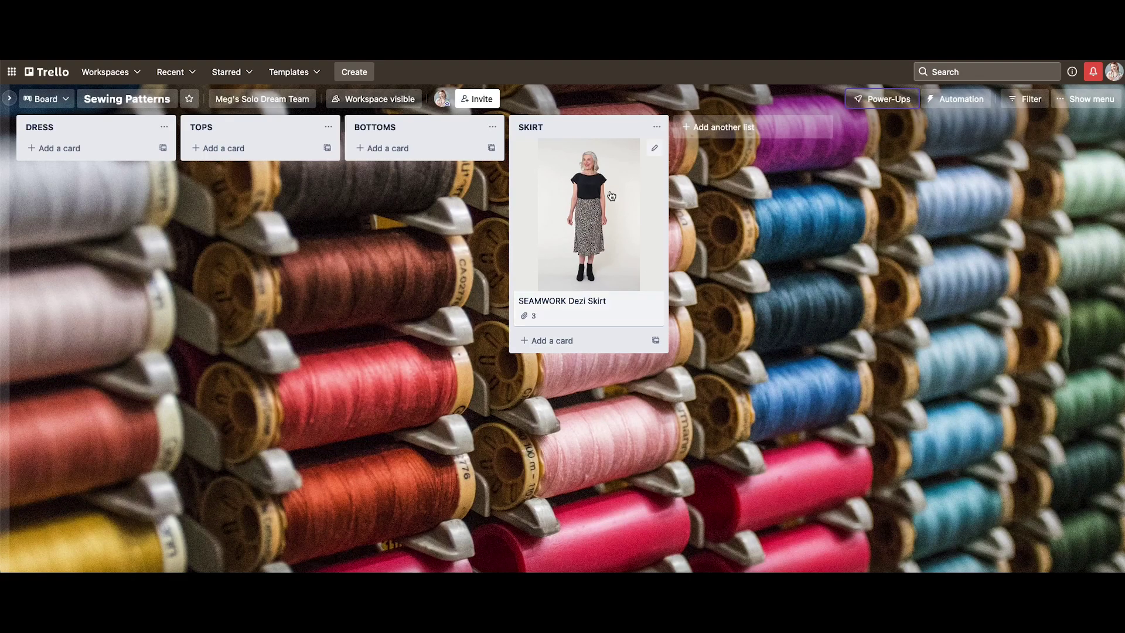